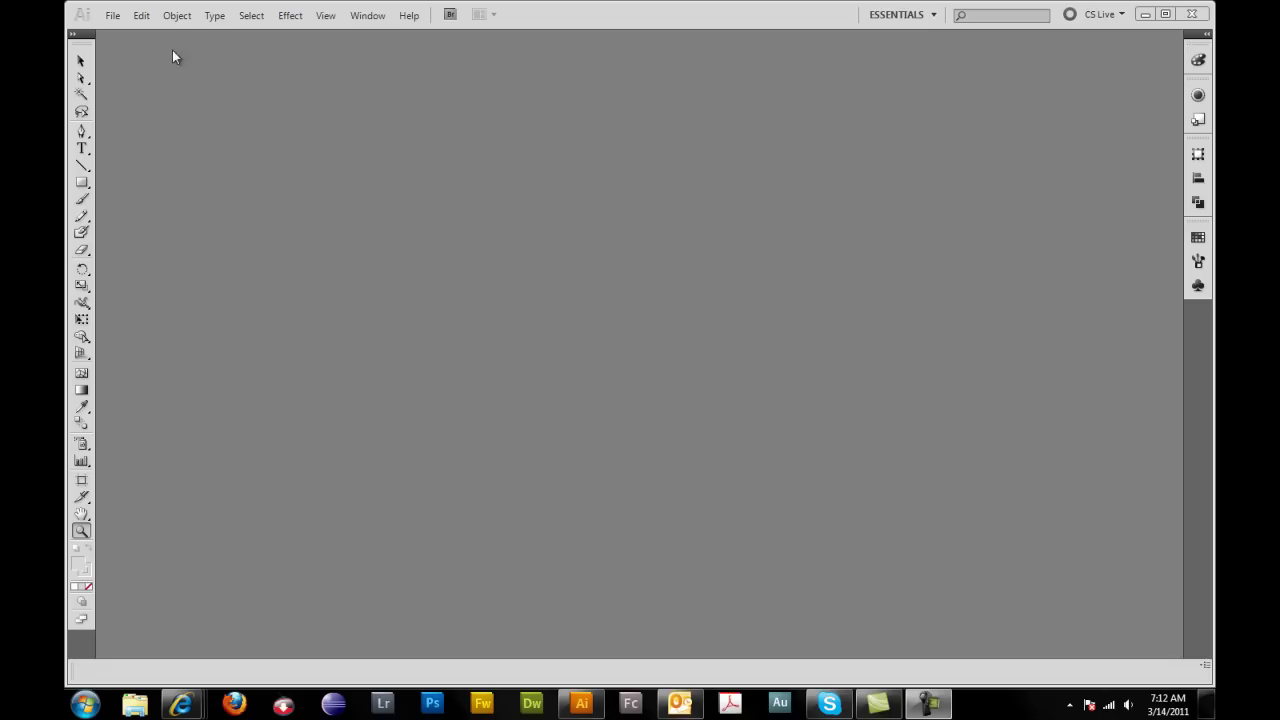
Create a Print-profile document with 2 landscape 11 × 8.5 in artboards, inch units and 0.125 in bleed
{"action": "left_click", "coordinate": [114, 20]}
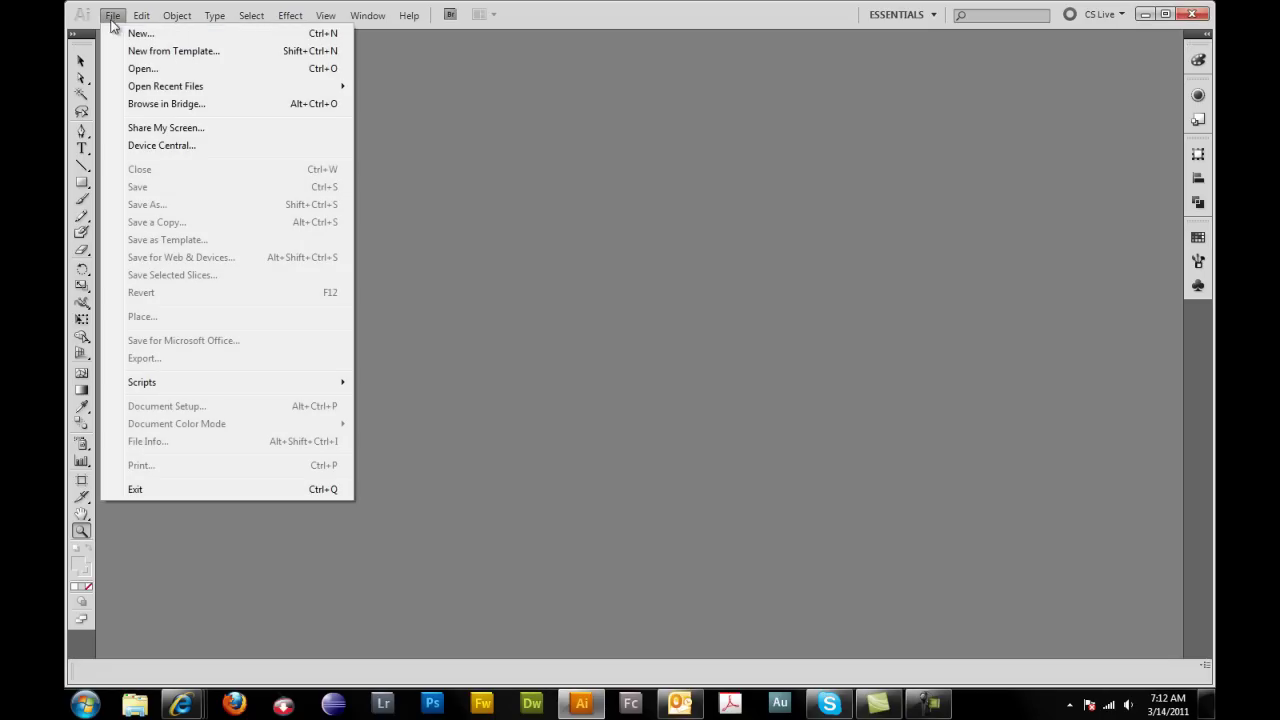
{"action": "left_click", "coordinate": [140, 35]}
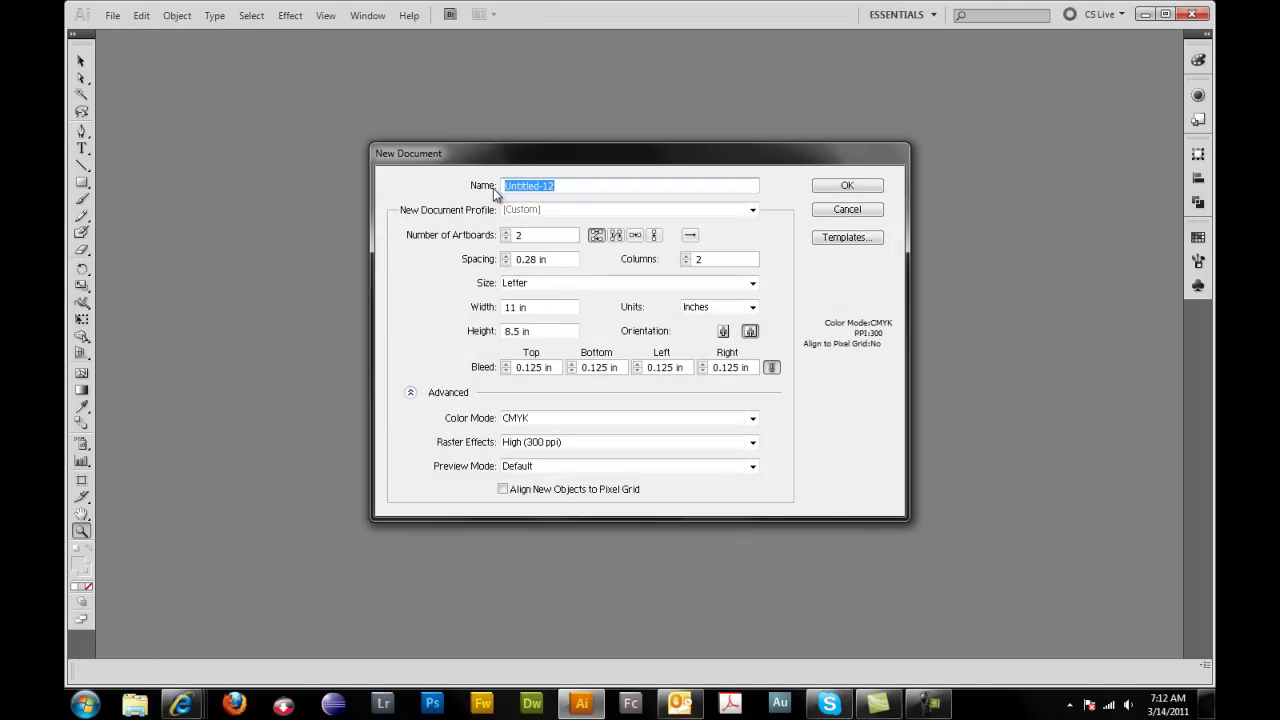
{"action": "left_click", "coordinate": [753, 213]}
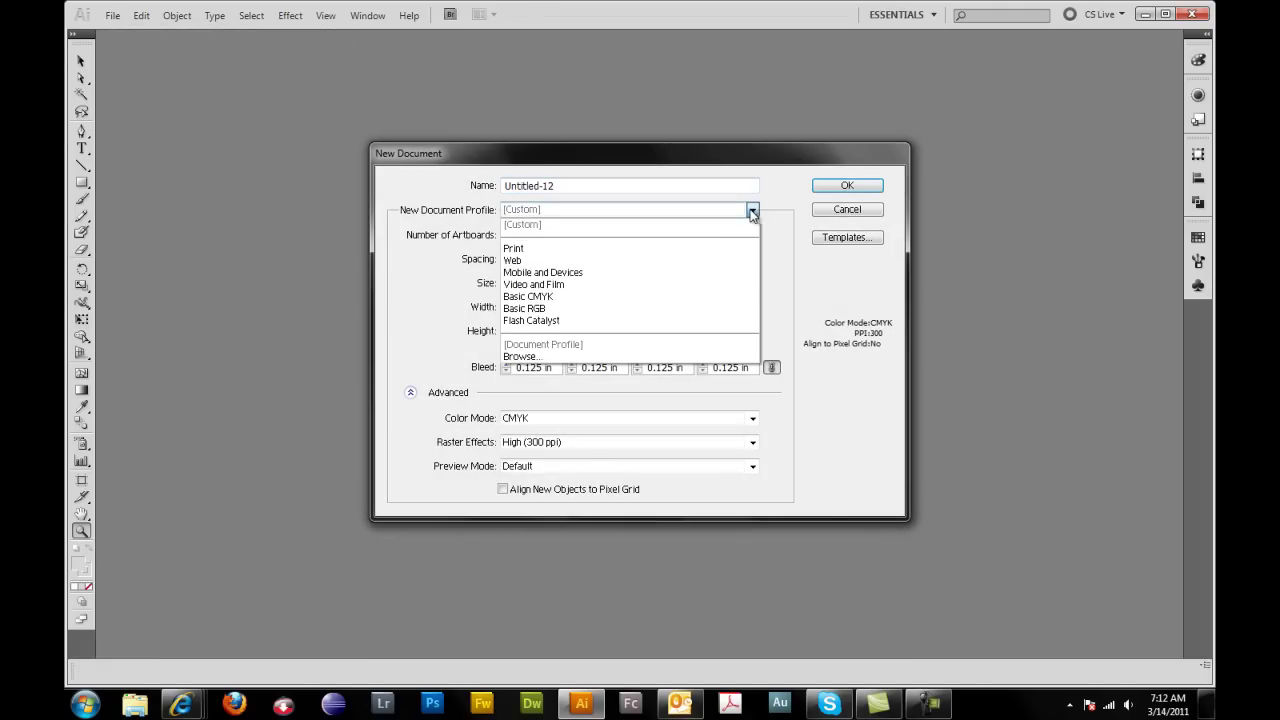
{"action": "left_click", "coordinate": [525, 249]}
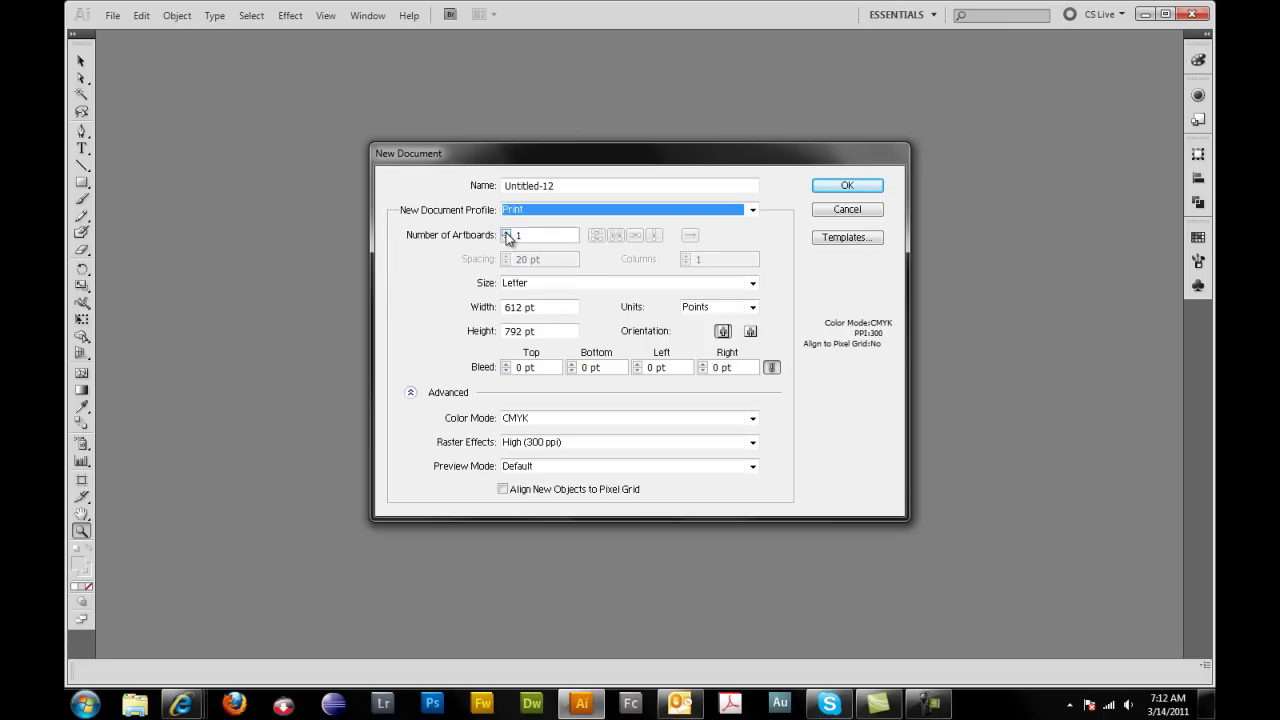
{"action": "left_click", "coordinate": [507, 233]}
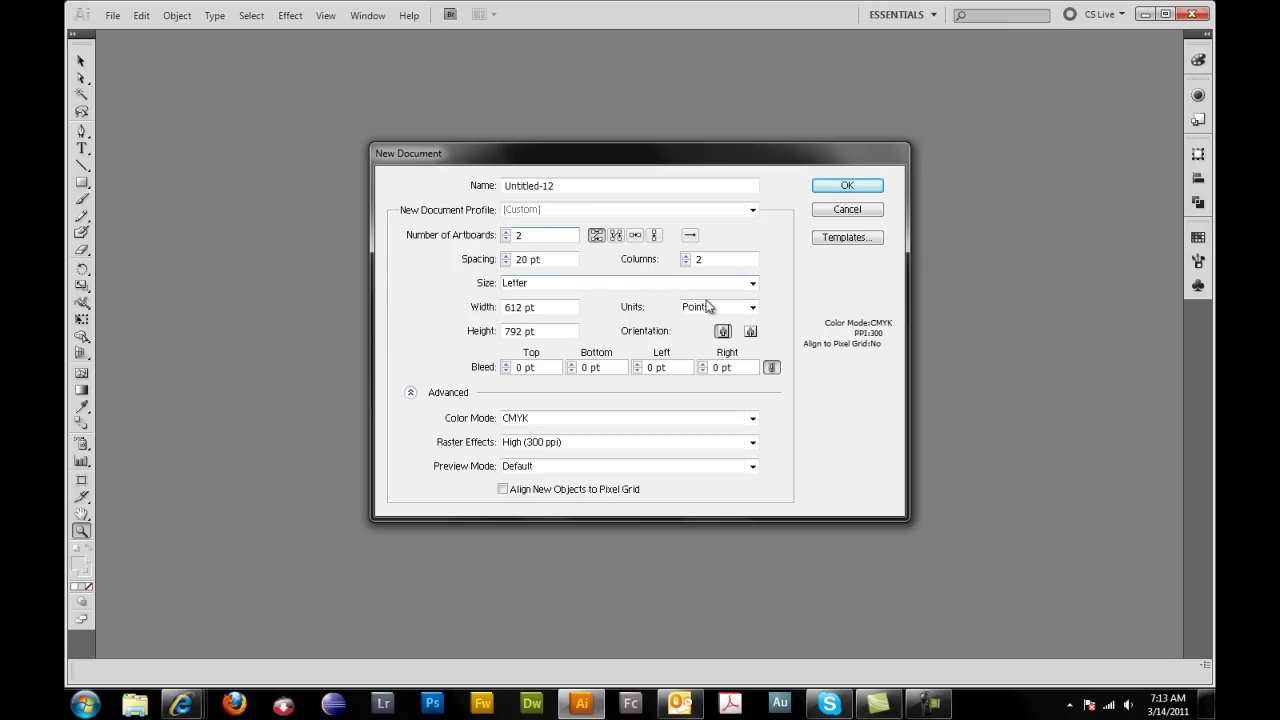
{"action": "left_click", "coordinate": [753, 308]}
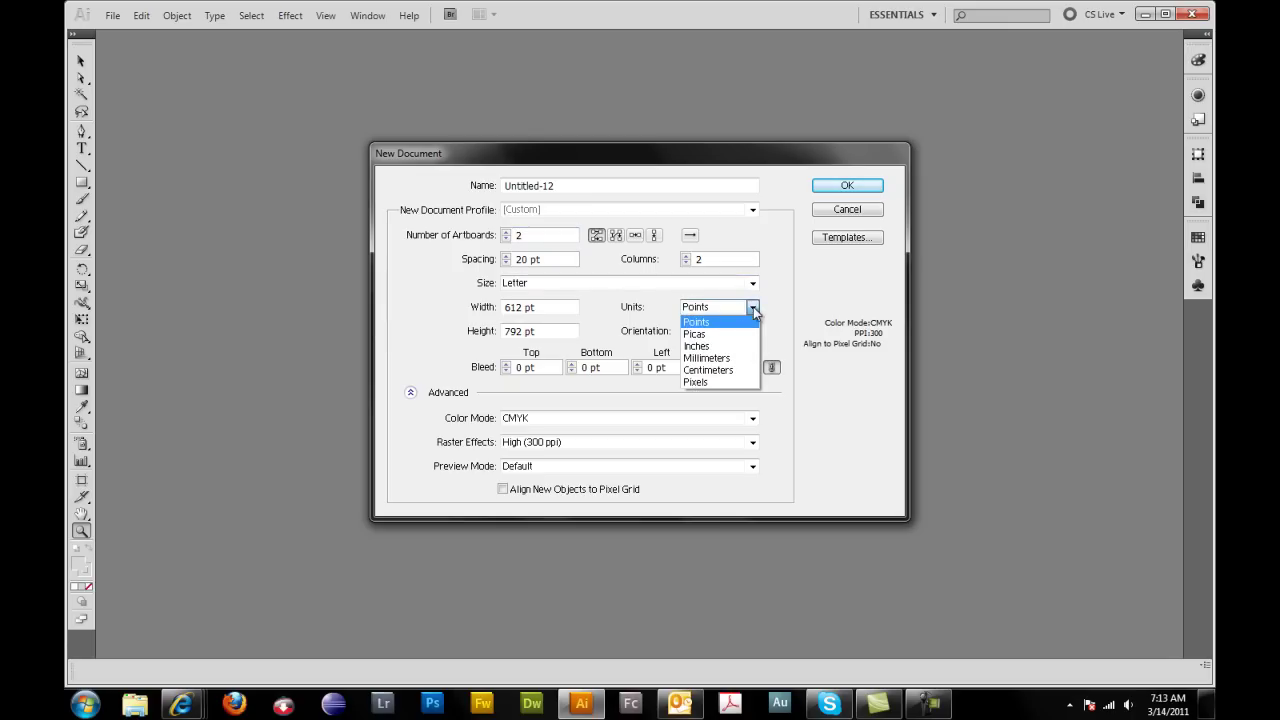
{"action": "left_click", "coordinate": [704, 347]}
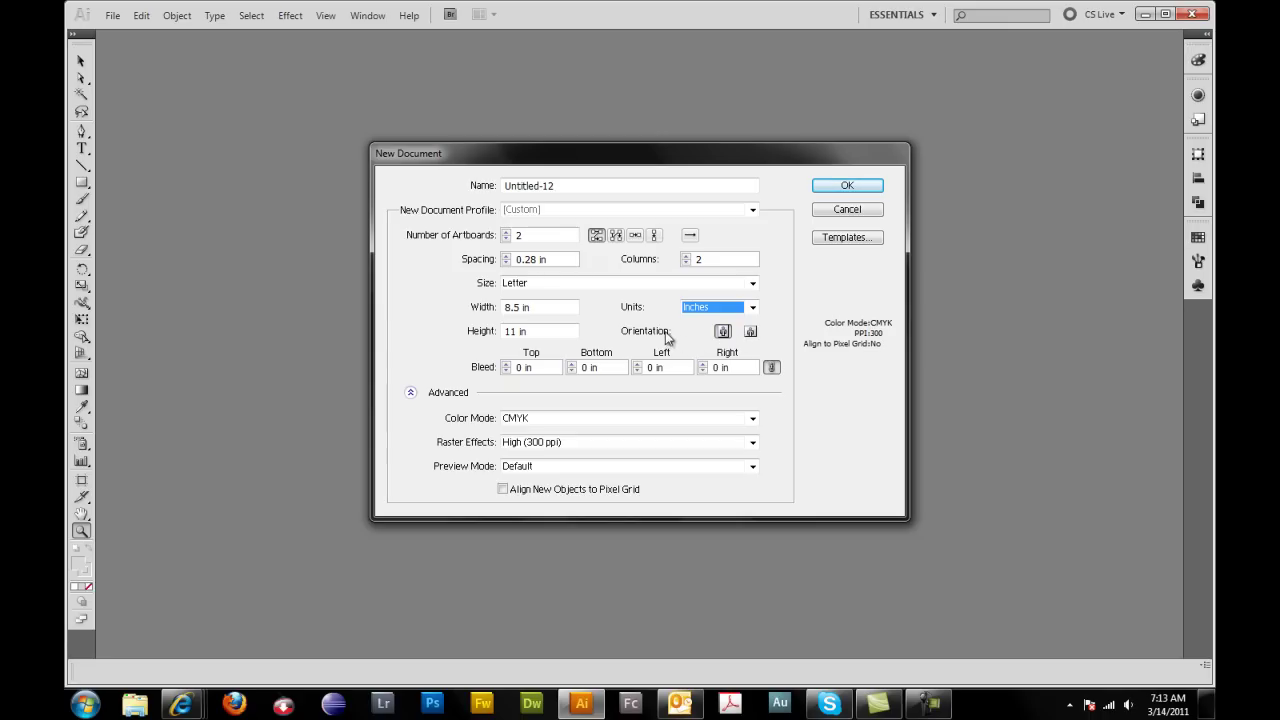
{"action": "left_click", "coordinate": [750, 333]}
{"action": "left_click", "coordinate": [506, 364]}
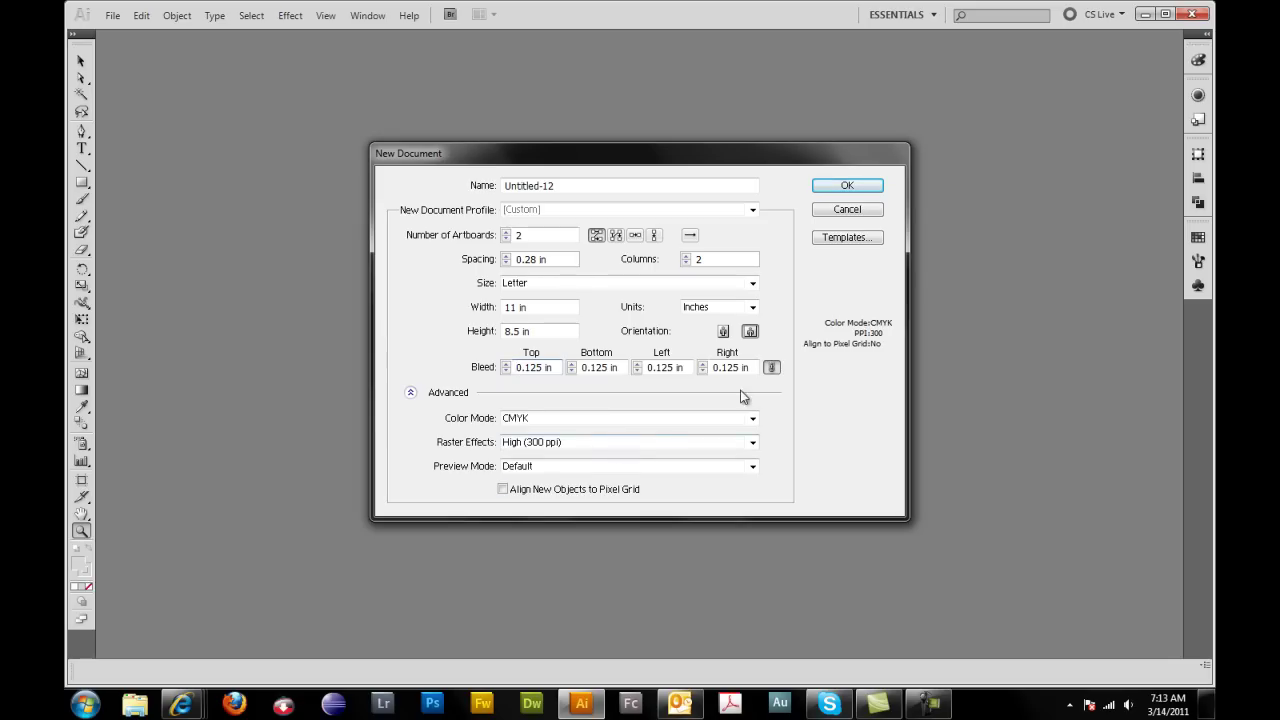
{"action": "left_click", "coordinate": [864, 186]}
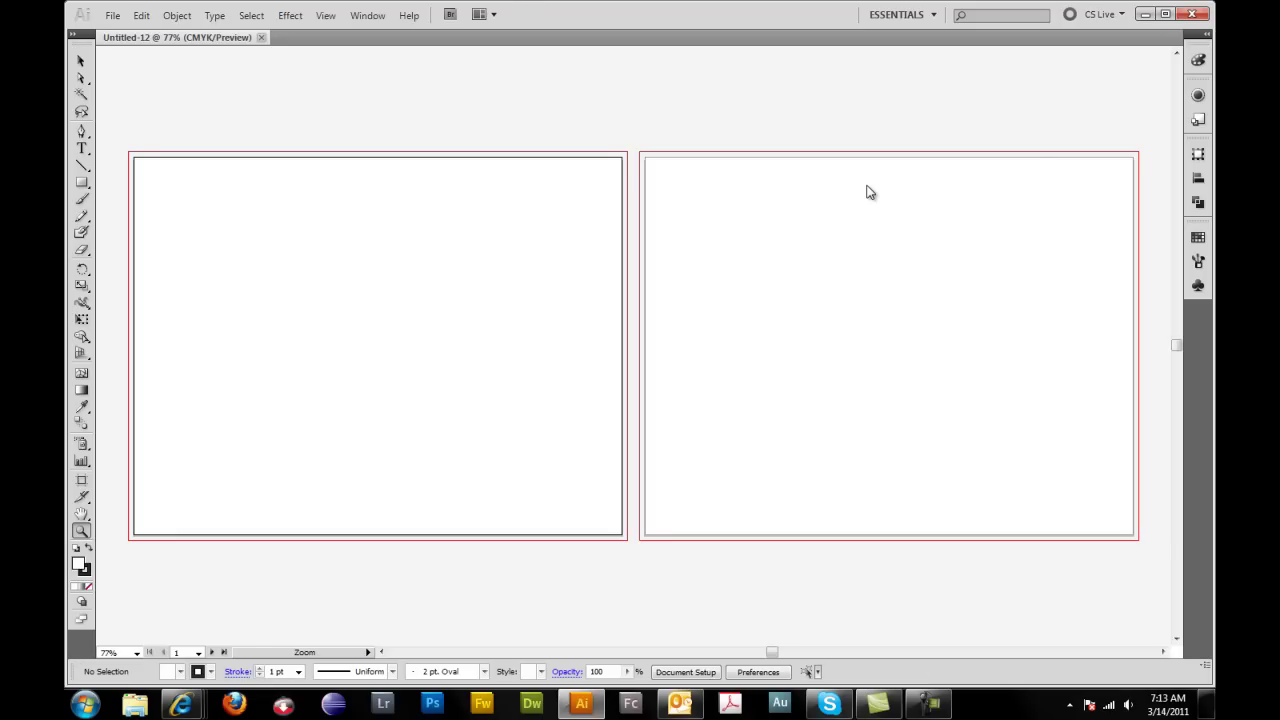
{"action": "key", "text": "space"}
{"action": "left_click_drag", "start_coordinate": [554, 351], "coordinate": [553, 298]}
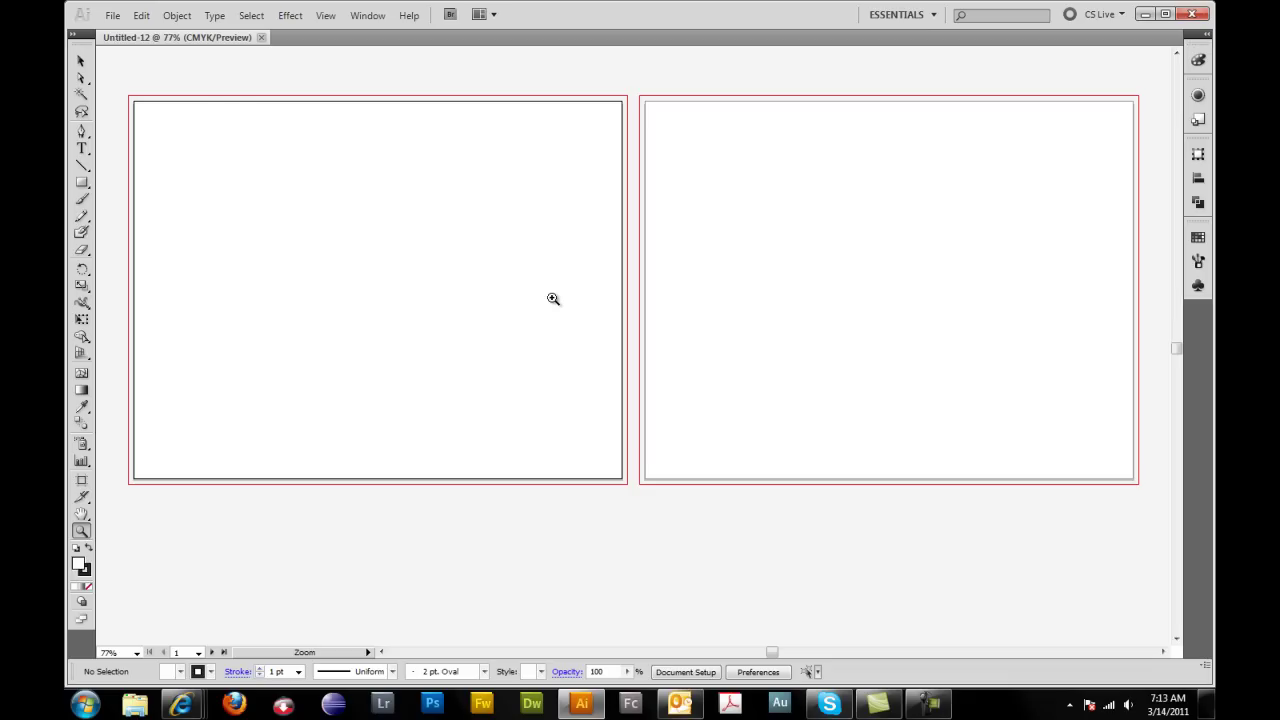
{"action": "left_click", "coordinate": [82, 62]}
{"action": "left_click", "coordinate": [788, 139]}
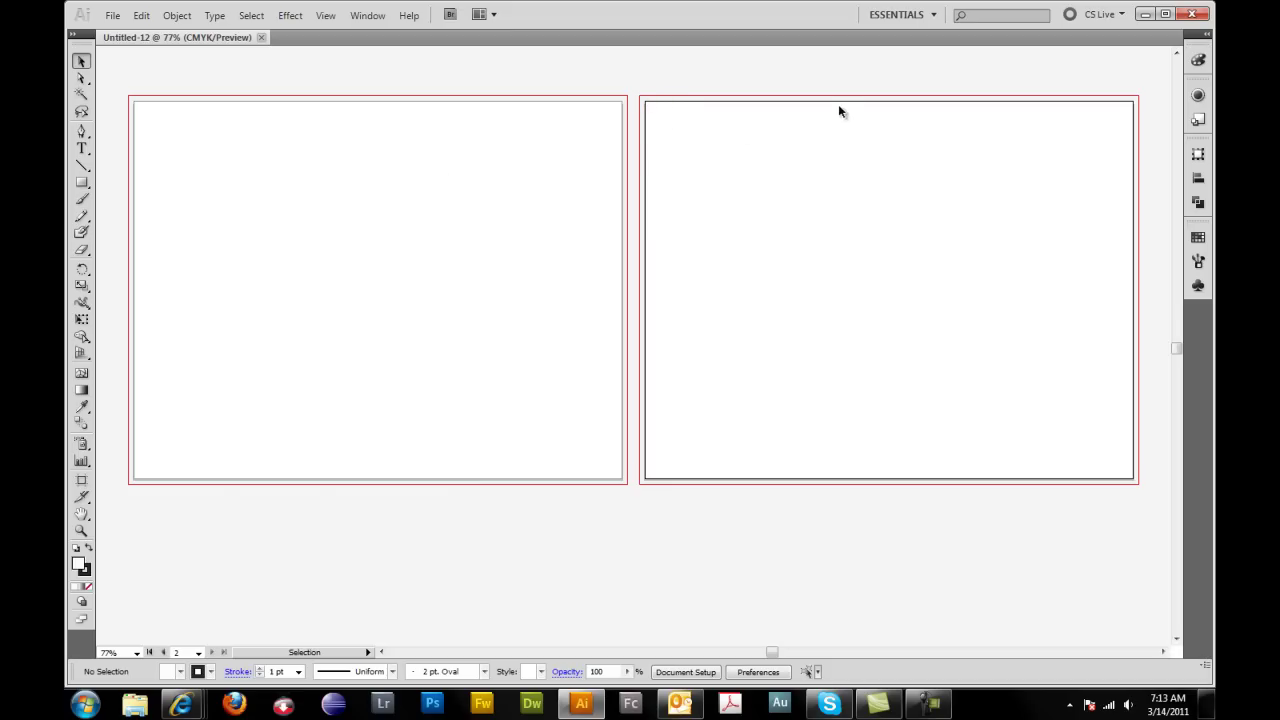
{"action": "left_click", "coordinate": [328, 157]}
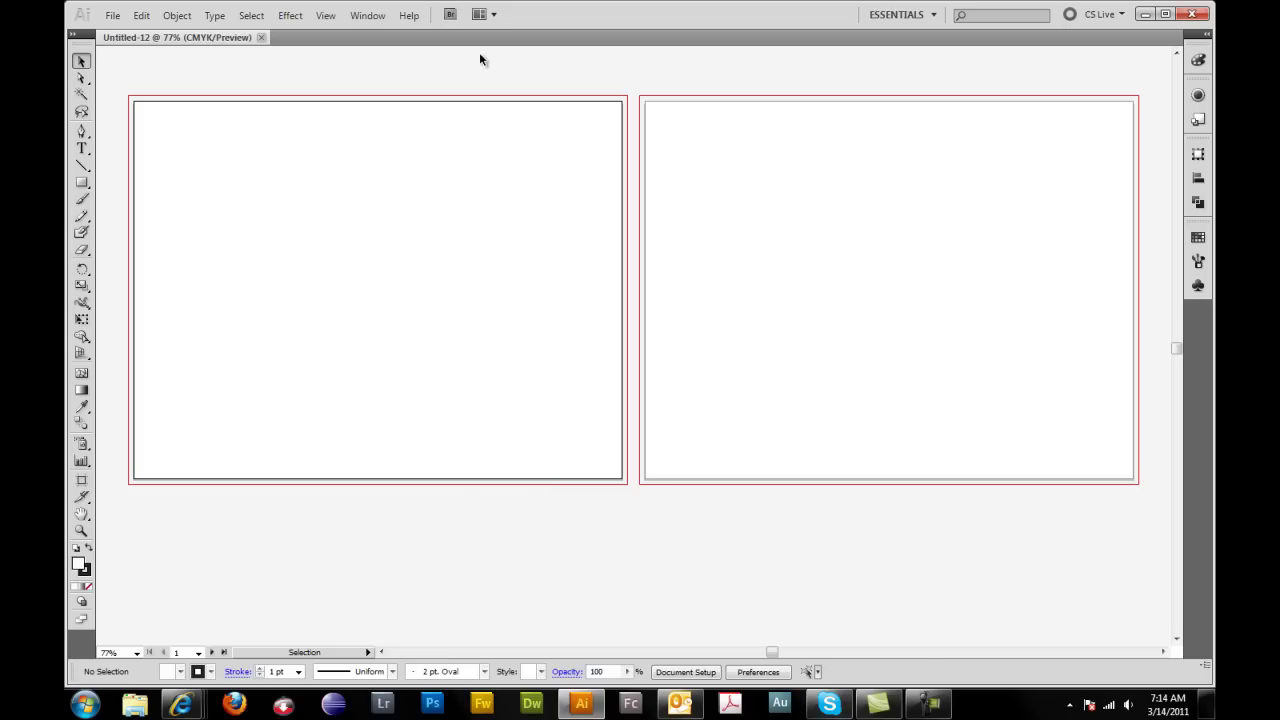
Show rulers along the canvas edges and switch their units to pixels
{"action": "left_click", "coordinate": [326, 17]}
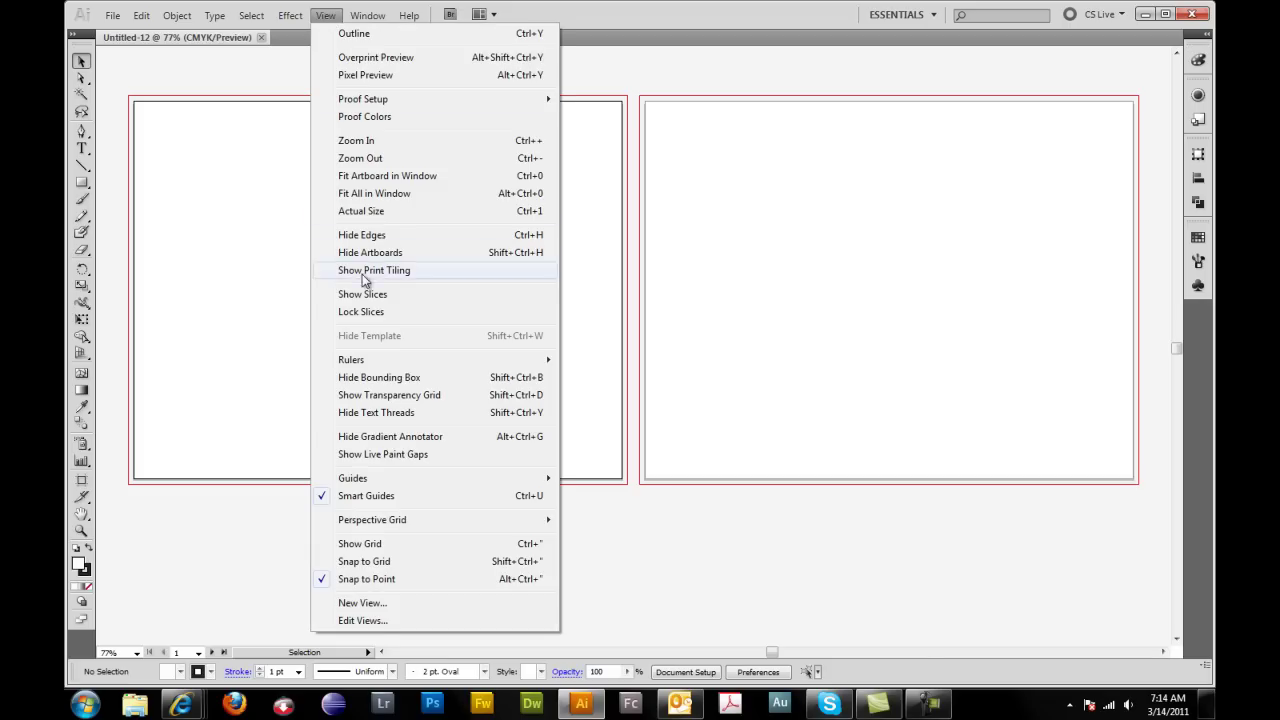
{"action": "mouse_move", "coordinate": [352, 366]}
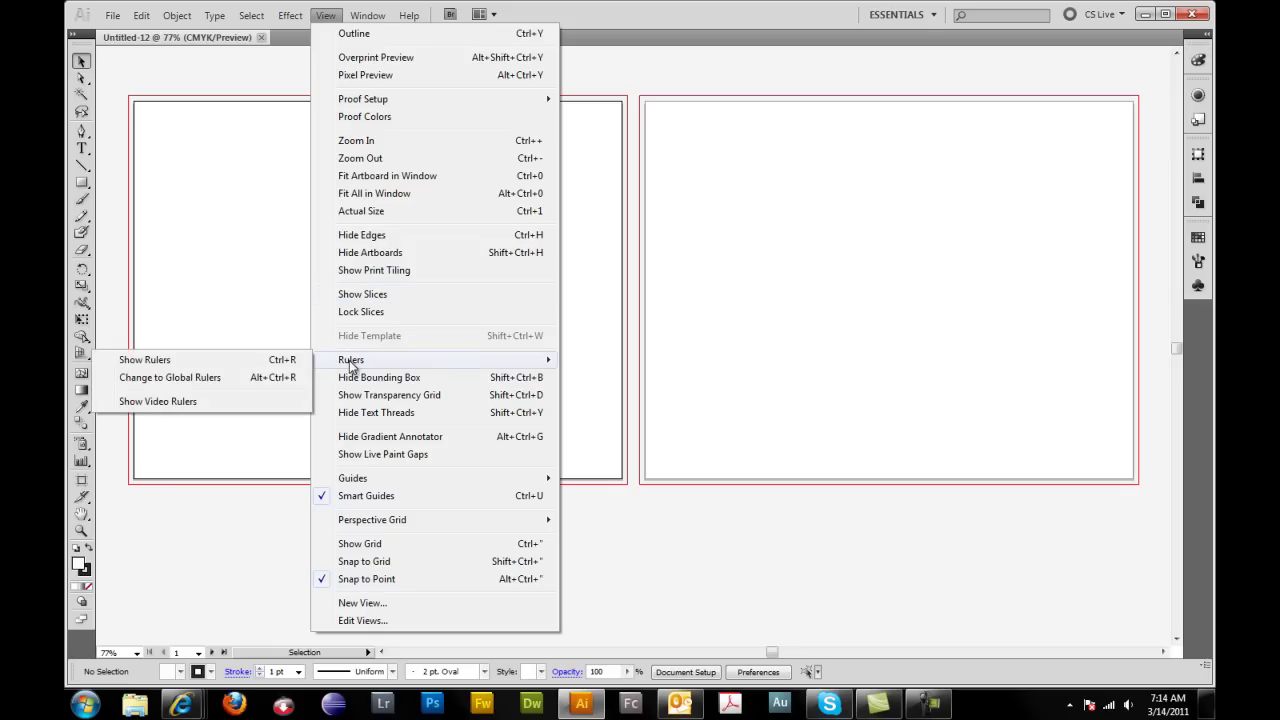
{"action": "left_click", "coordinate": [222, 361]}
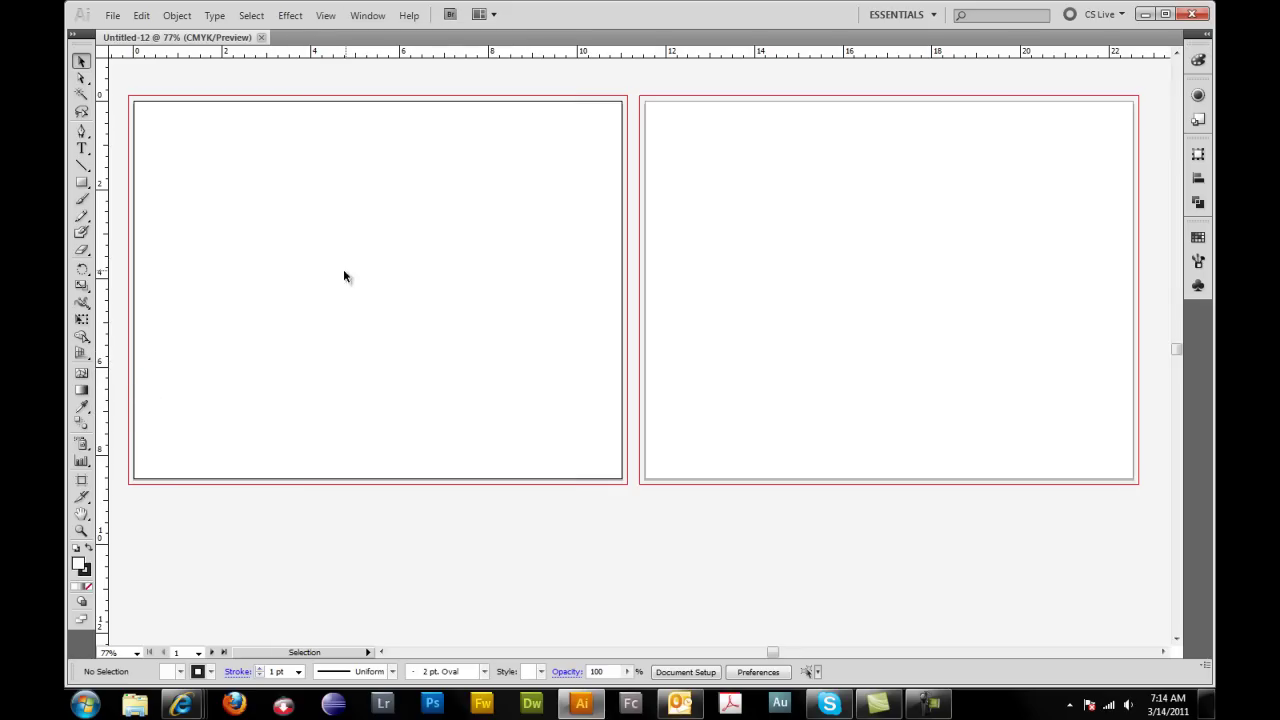
{"action": "right_click", "coordinate": [376, 55]}
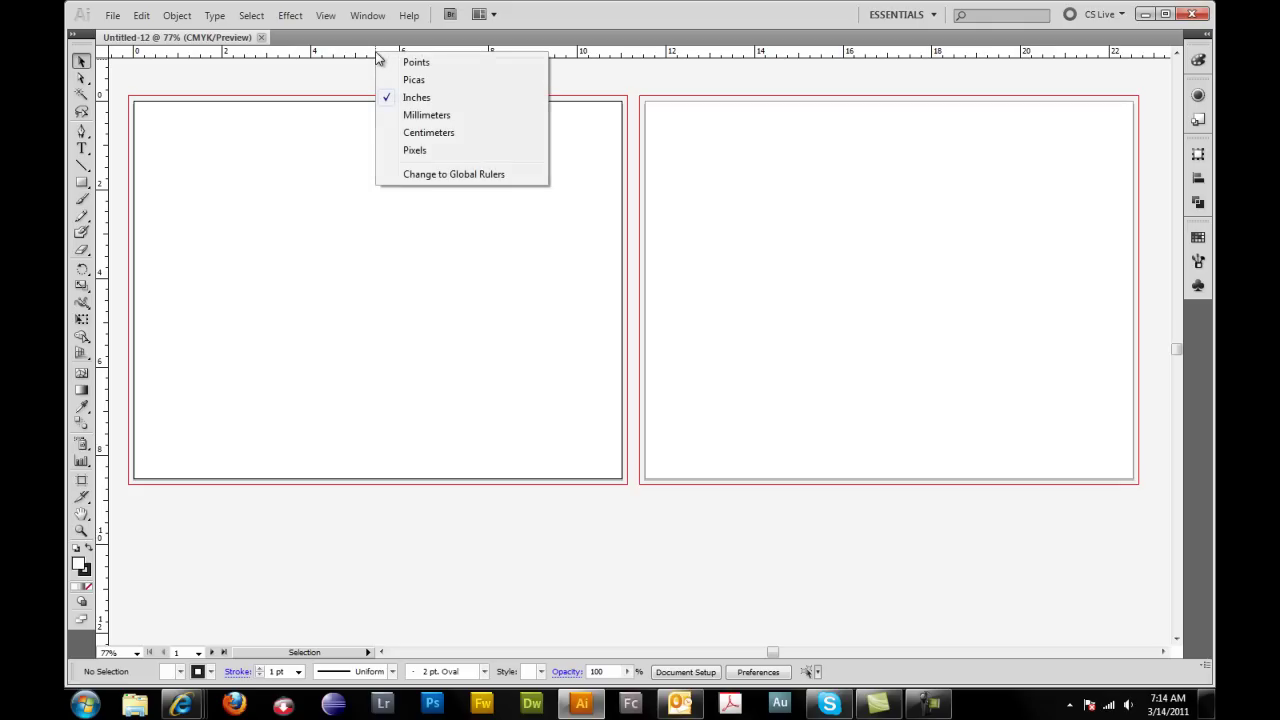
{"action": "left_click", "coordinate": [412, 150]}
{"action": "scroll", "coordinate": [403, 147], "scroll_direction": "down", "scroll_amount": 1}
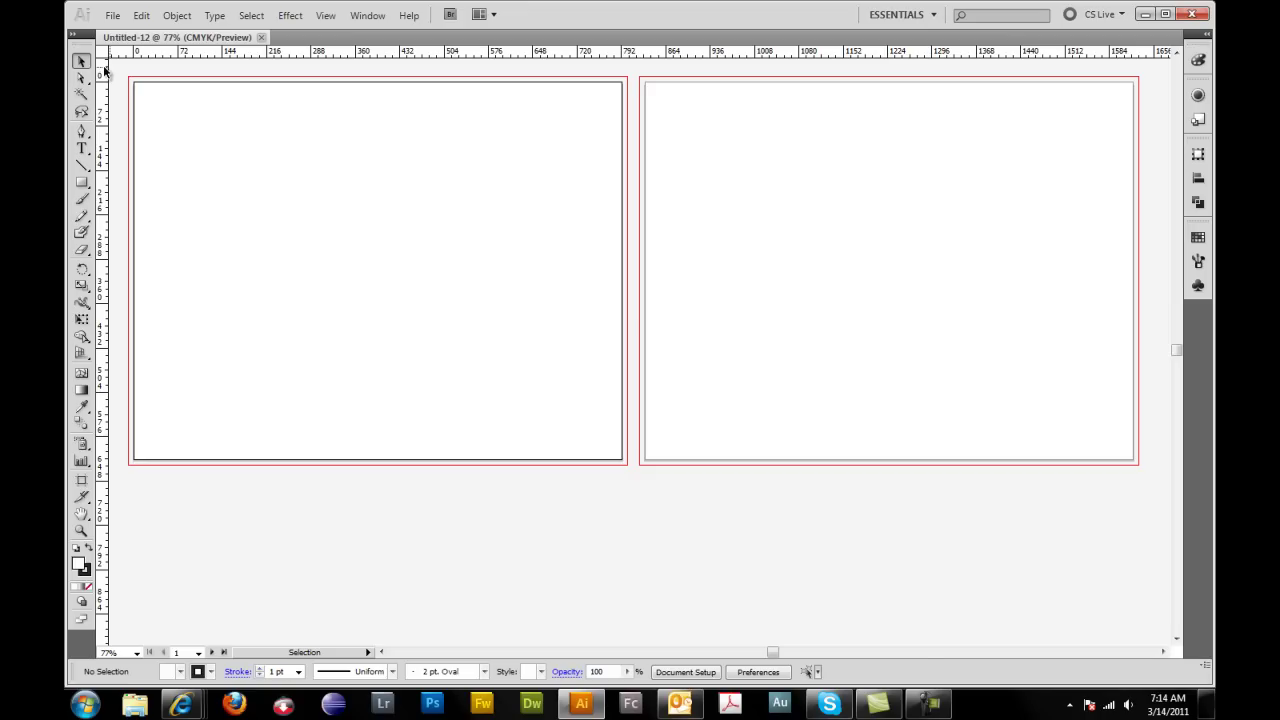
Zoom to 400% on the left artboard's top edge and pan it near the window top
{"action": "left_click", "coordinate": [82, 530]}
{"action": "left_click", "coordinate": [334, 127]}
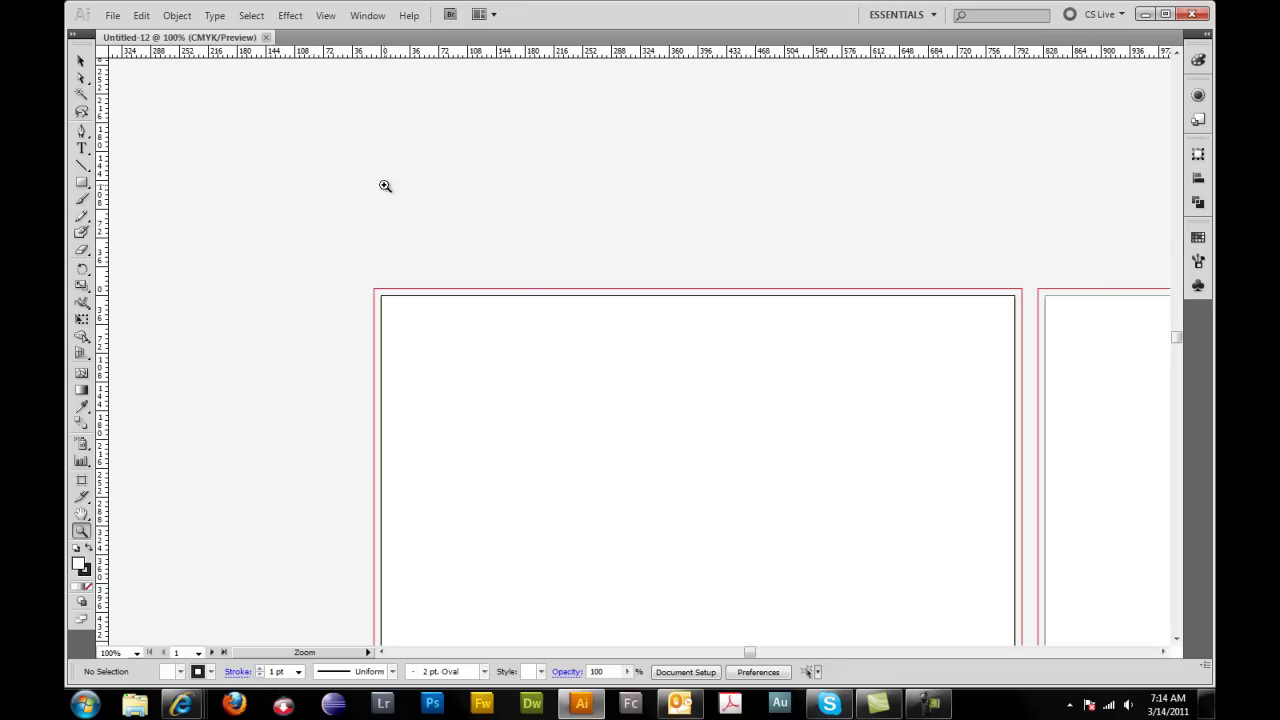
{"action": "left_click", "coordinate": [654, 363]}
{"action": "left_click", "coordinate": [590, 334]}
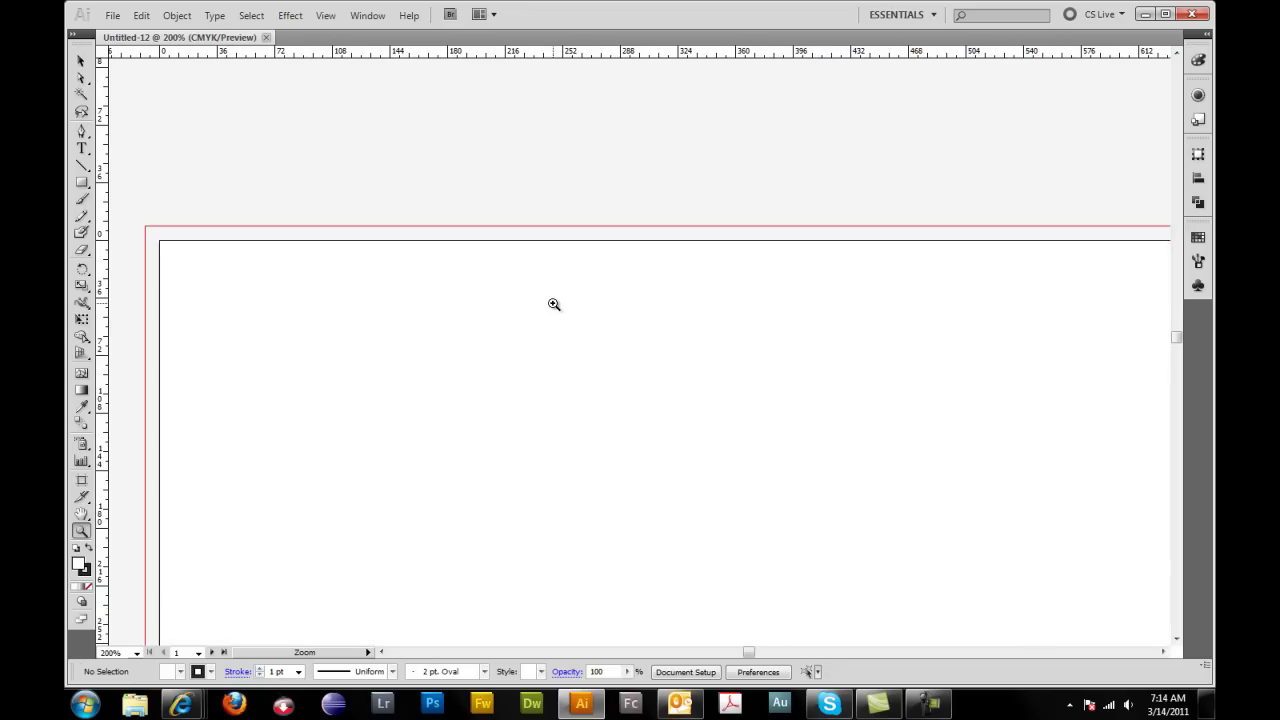
{"action": "left_click", "coordinate": [553, 304]}
{"action": "left_click", "coordinate": [553, 304]}
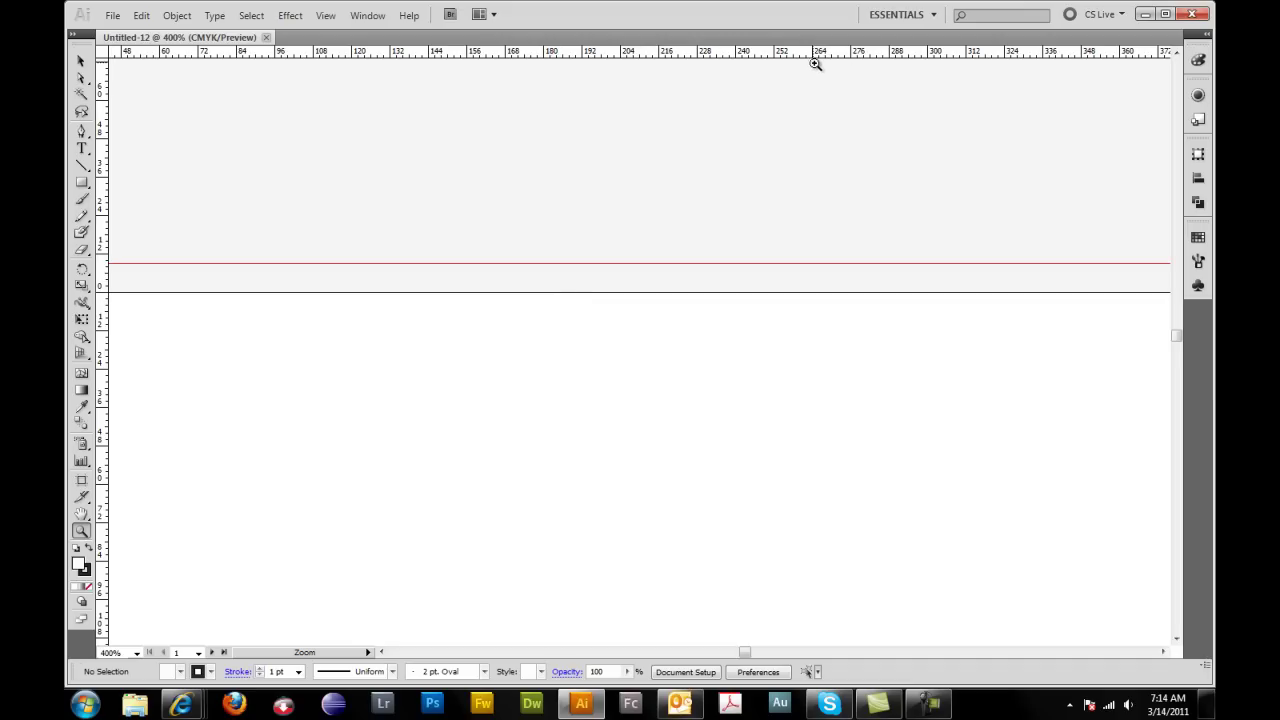
{"action": "key", "text": "space"}
{"action": "left_click_drag", "start_coordinate": [797, 366], "coordinate": [805, 198]}
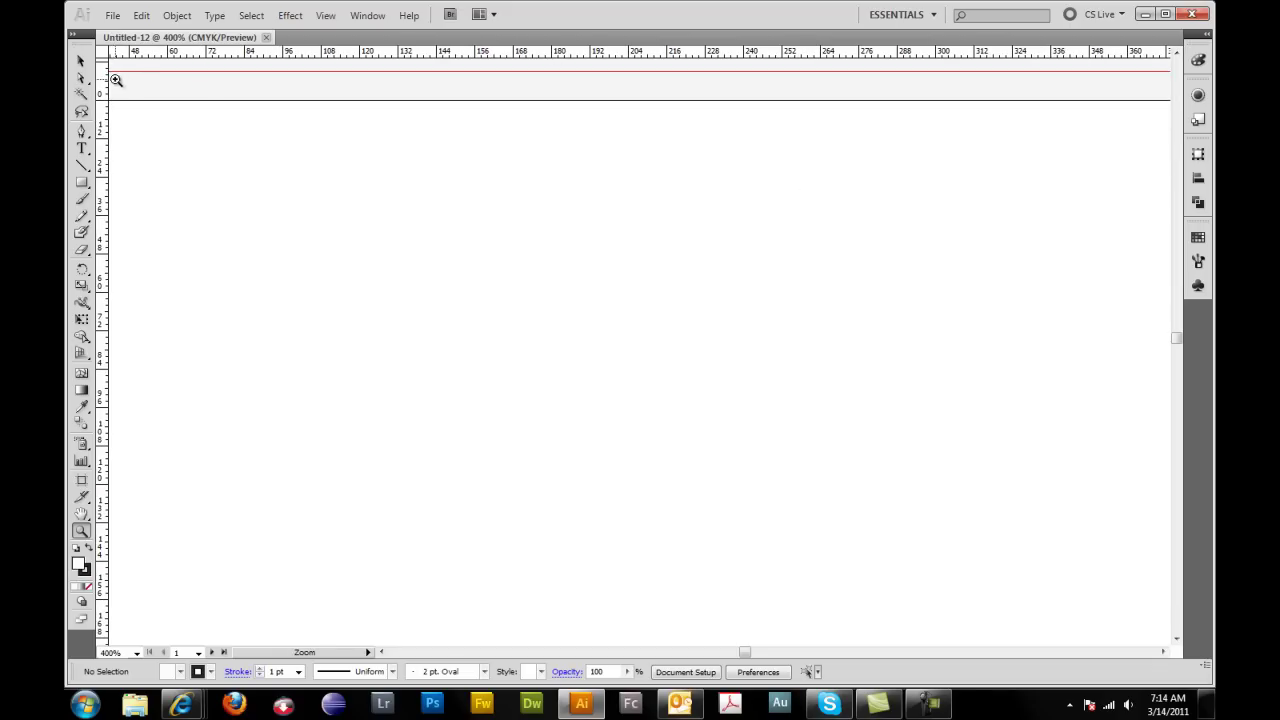
Drag a vertical fold guide to 528 px on the left artboard, then pan toward artboard 2
{"action": "left_click", "coordinate": [81, 61]}
{"action": "left_click_drag", "start_coordinate": [103, 83], "coordinate": [820, 88]}
{"action": "key", "text": "space"}
{"action": "left_click_drag", "start_coordinate": [946, 171], "coordinate": [343, 182]}
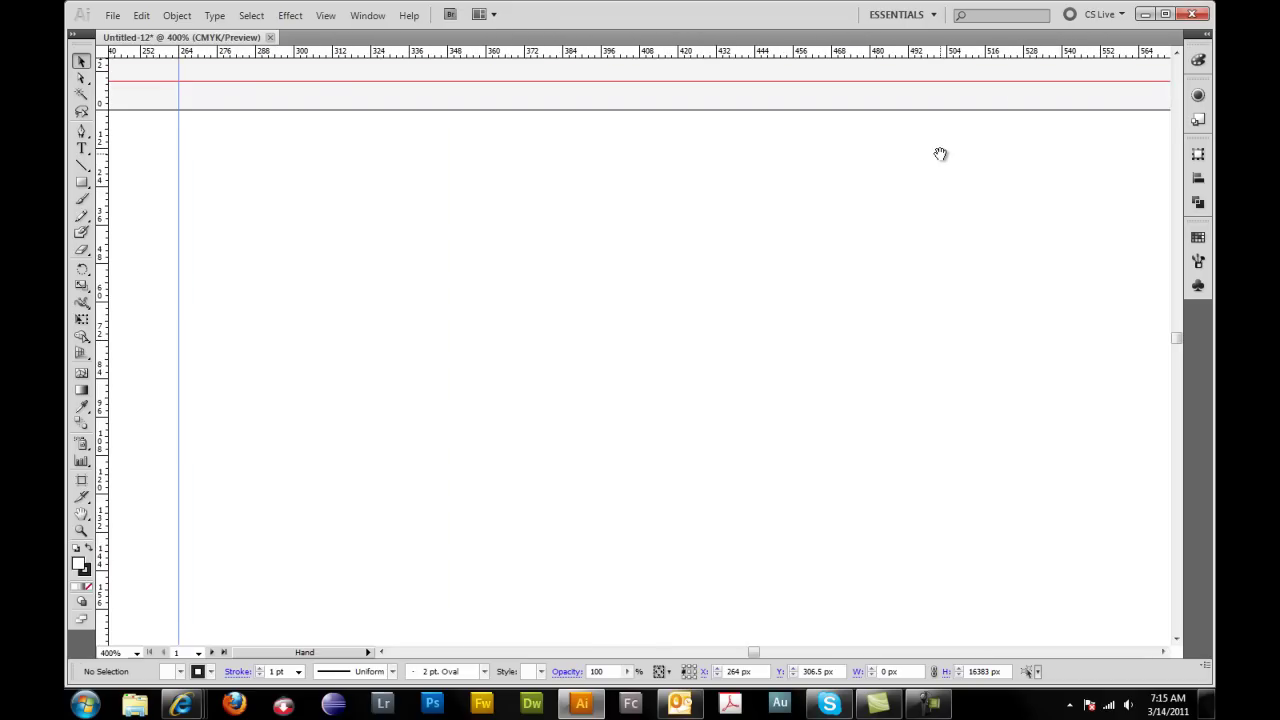
{"action": "left_click_drag", "start_coordinate": [937, 155], "coordinate": [494, 171]}
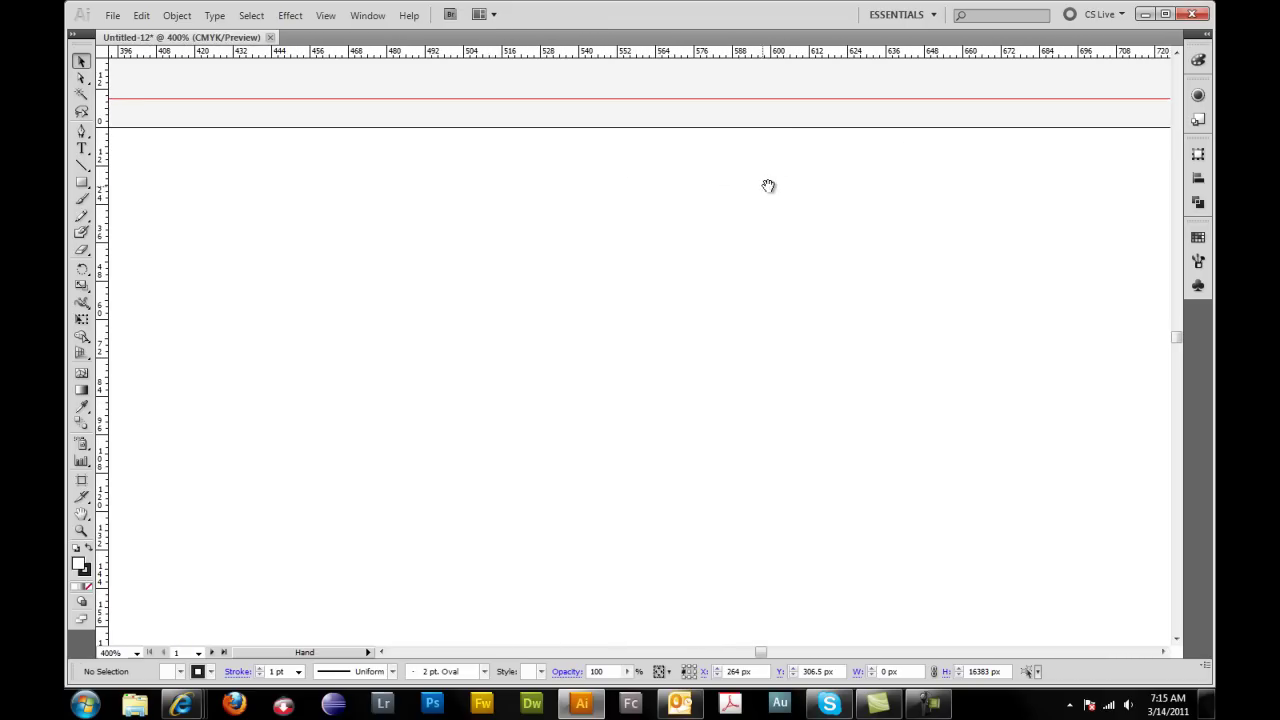
{"action": "left_click_drag", "start_coordinate": [766, 186], "coordinate": [800, 194]}
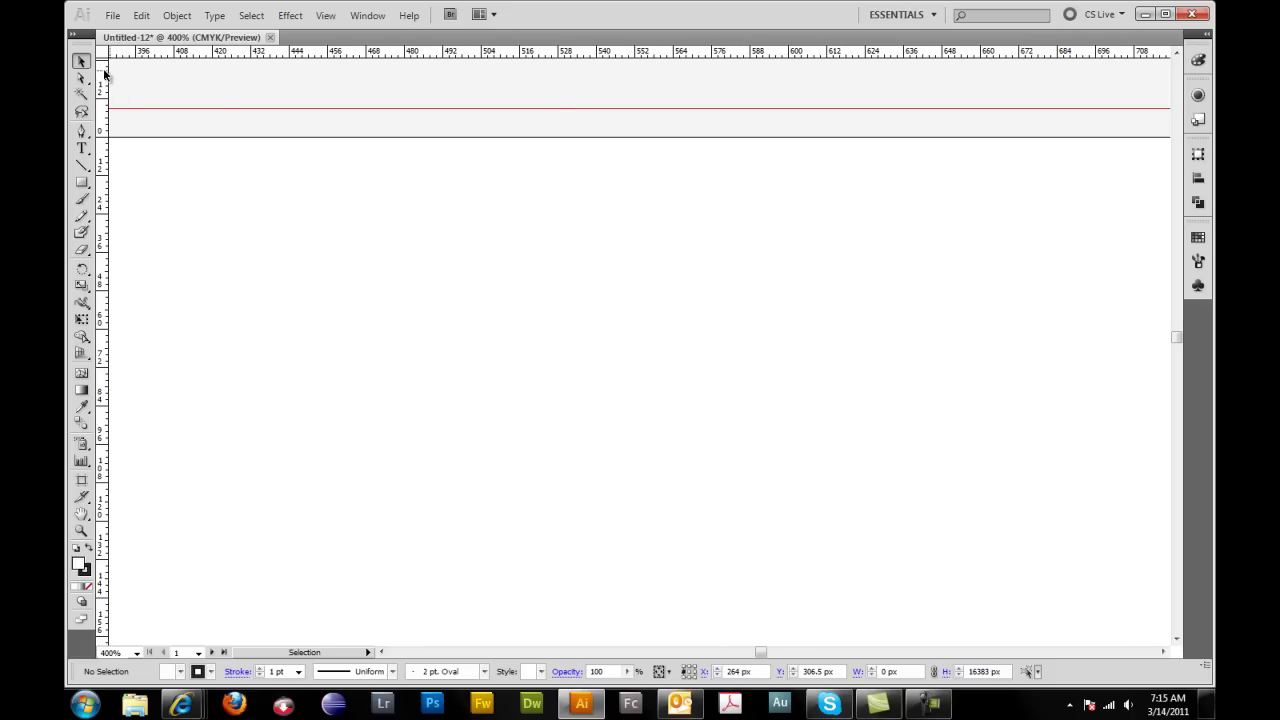
{"action": "left_click_drag", "start_coordinate": [106, 70], "coordinate": [558, 102]}
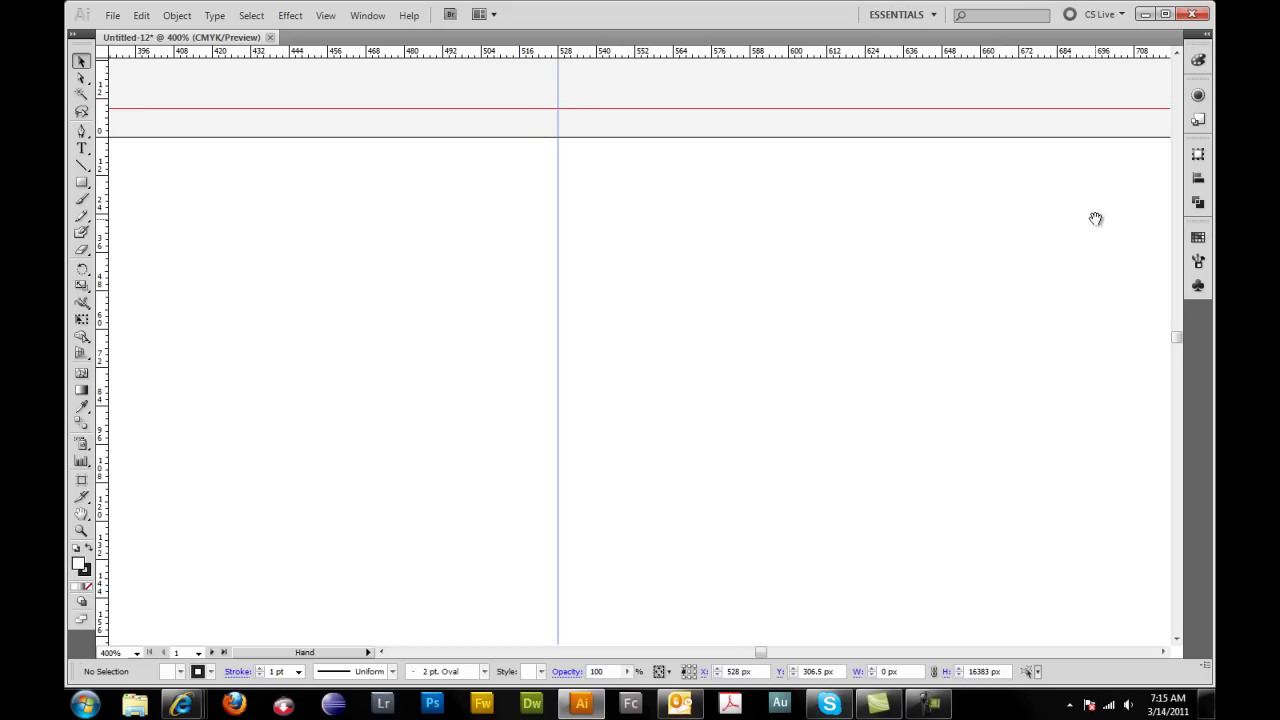
{"action": "left_click_drag", "start_coordinate": [1094, 217], "coordinate": [615, 226]}
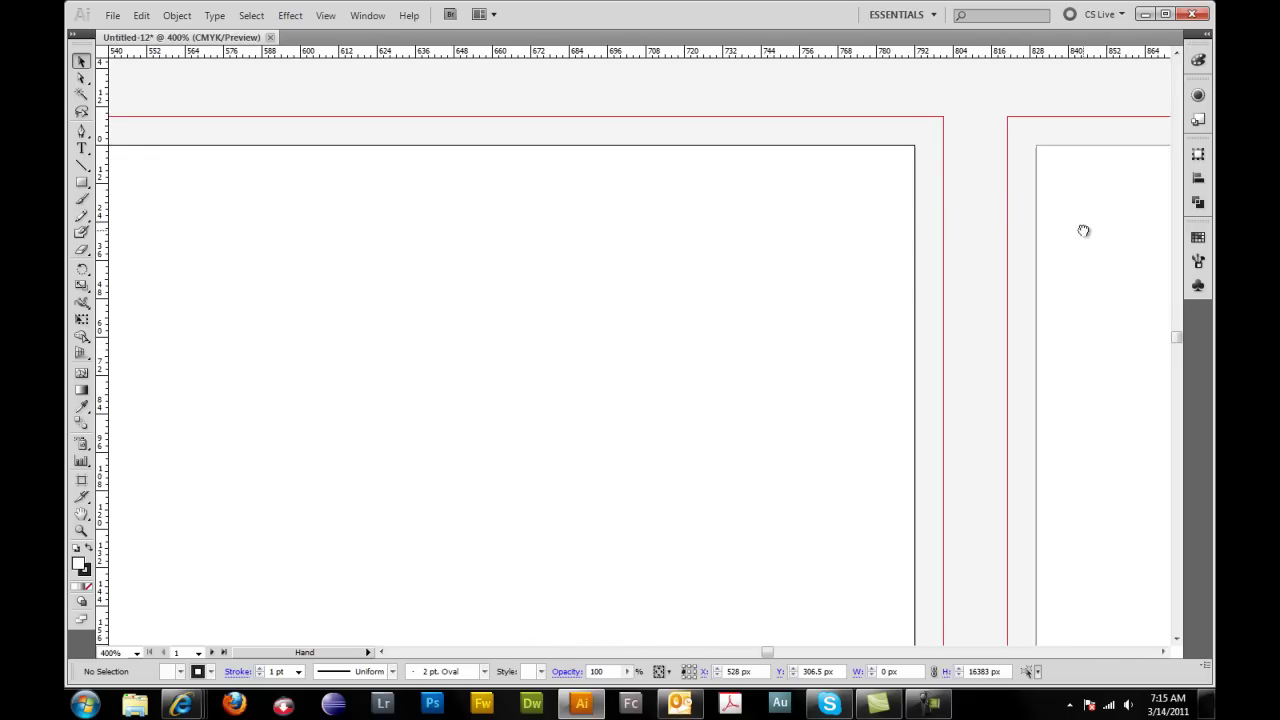
Pan onto the right artboard and click inside it to make it active
{"action": "left_click_drag", "start_coordinate": [1083, 229], "coordinate": [613, 211]}
{"action": "left_click_drag", "start_coordinate": [945, 160], "coordinate": [763, 156]}
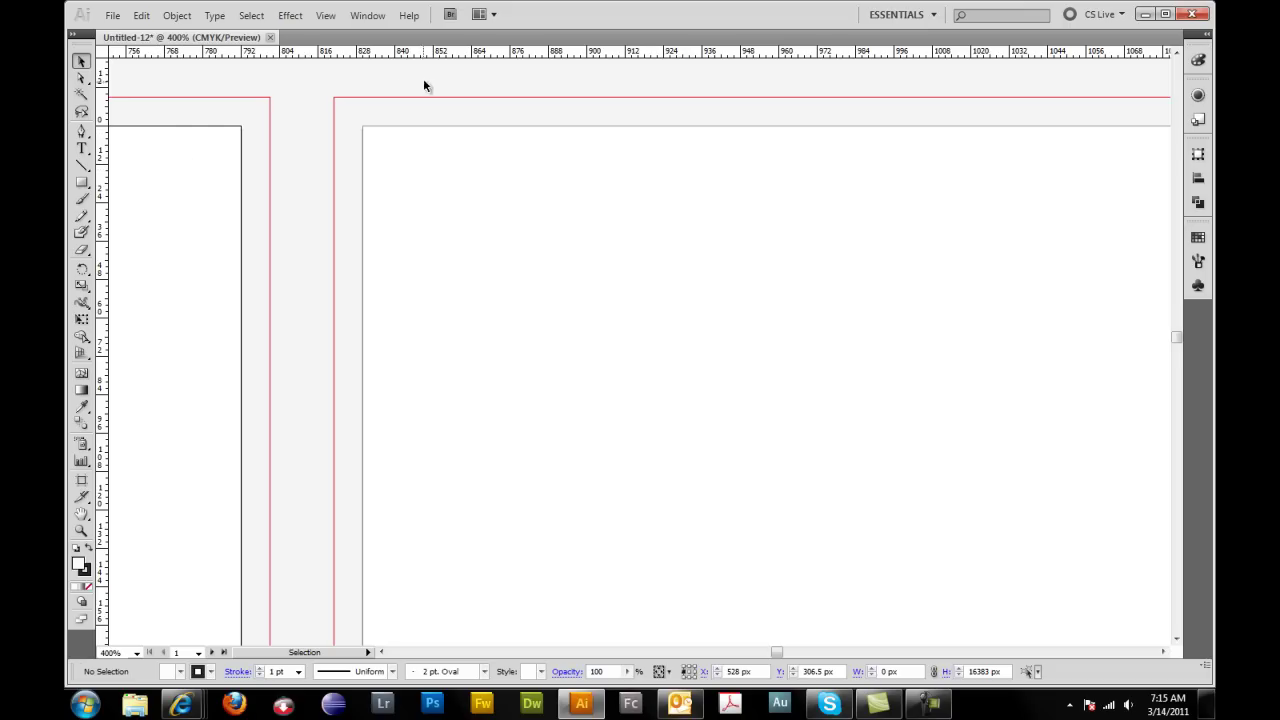
{"action": "left_click", "coordinate": [486, 174]}
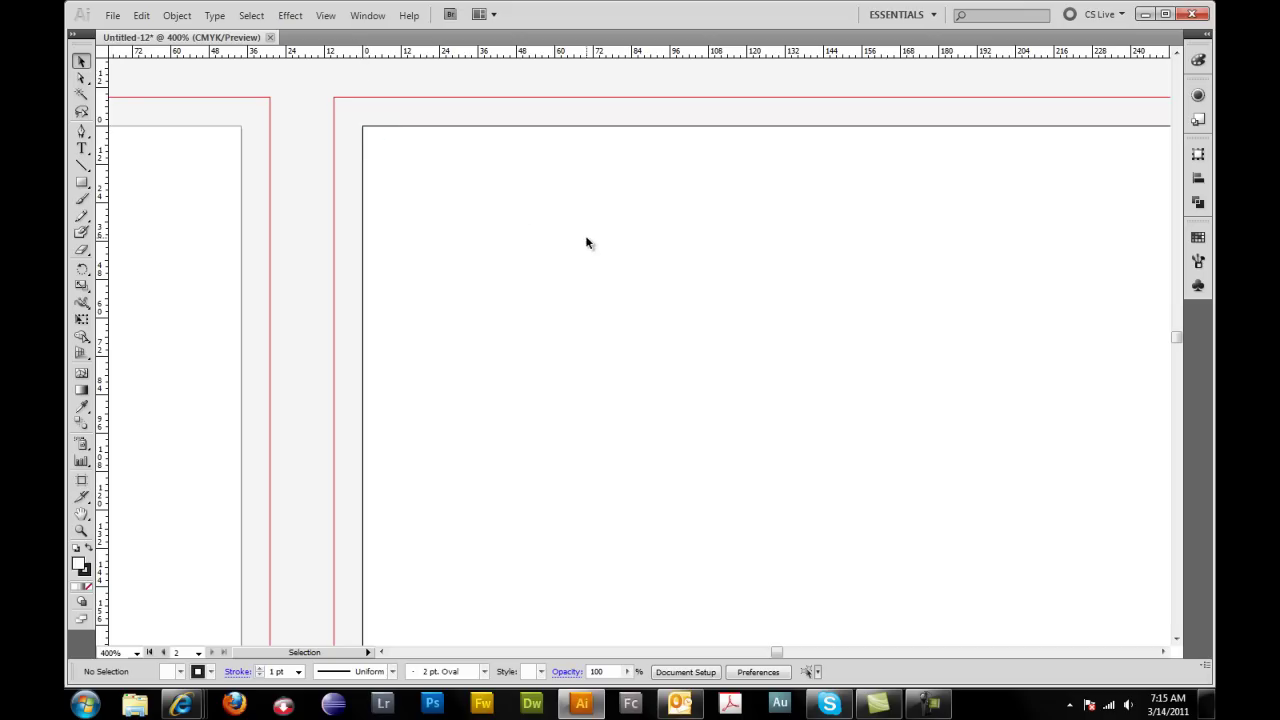
Pull two vertical guides from the left ruler to 264 px and 528 px on artboard 2
{"action": "left_click_drag", "start_coordinate": [600, 261], "coordinate": [548, 252]}
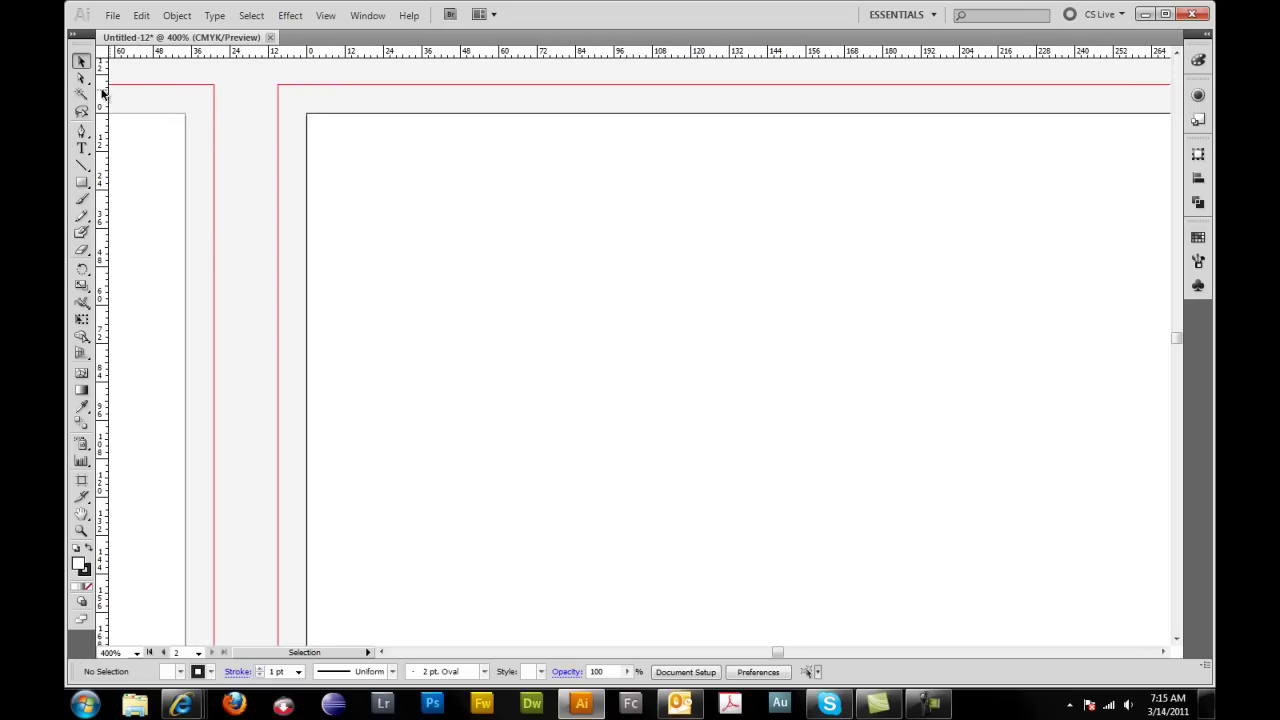
{"action": "left_click_drag", "start_coordinate": [1040, 172], "coordinate": [640, 158]}
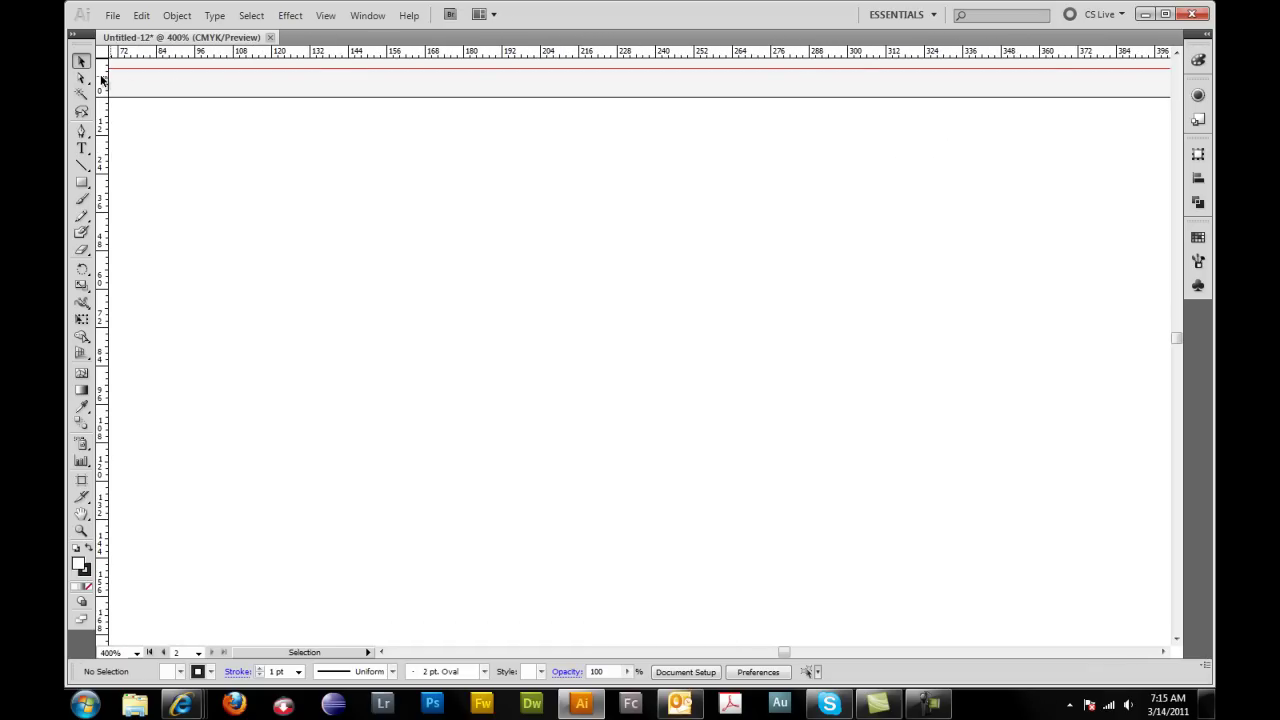
{"action": "left_click_drag", "start_coordinate": [101, 80], "coordinate": [731, 84]}
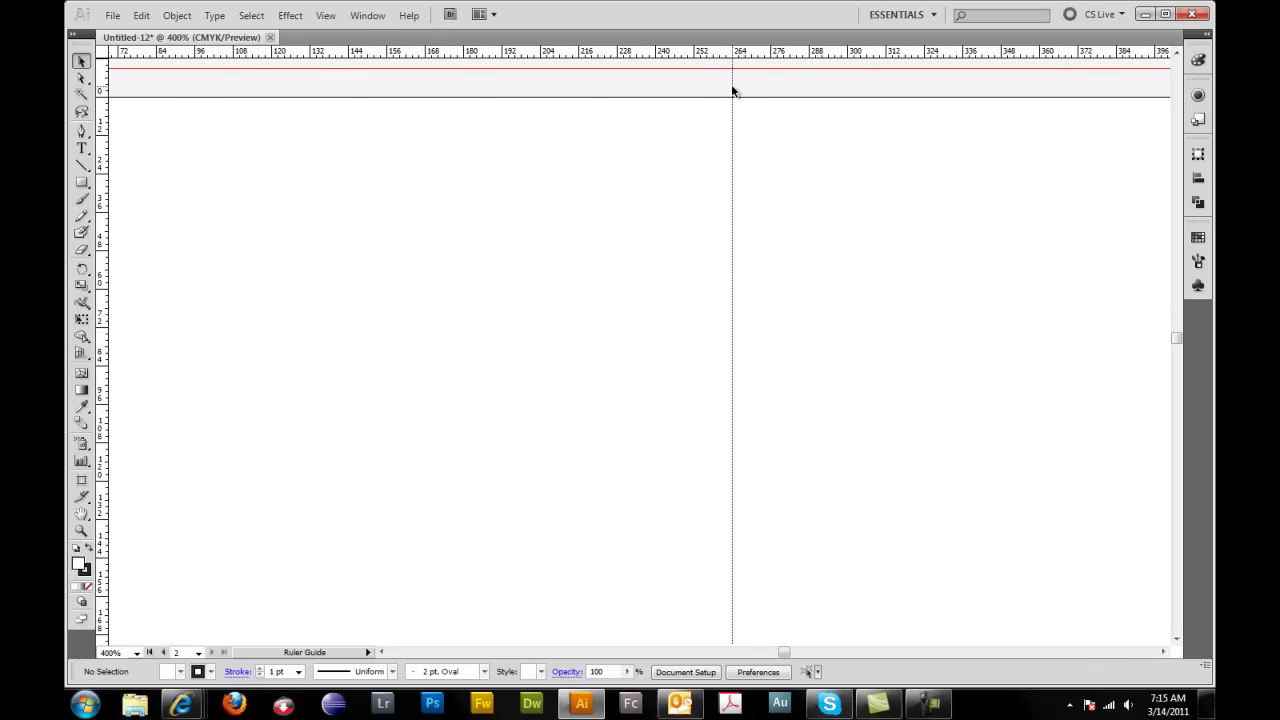
{"action": "left_click_drag", "start_coordinate": [1031, 151], "coordinate": [478, 199]}
{"action": "left_click_drag", "start_coordinate": [860, 235], "coordinate": [606, 231]}
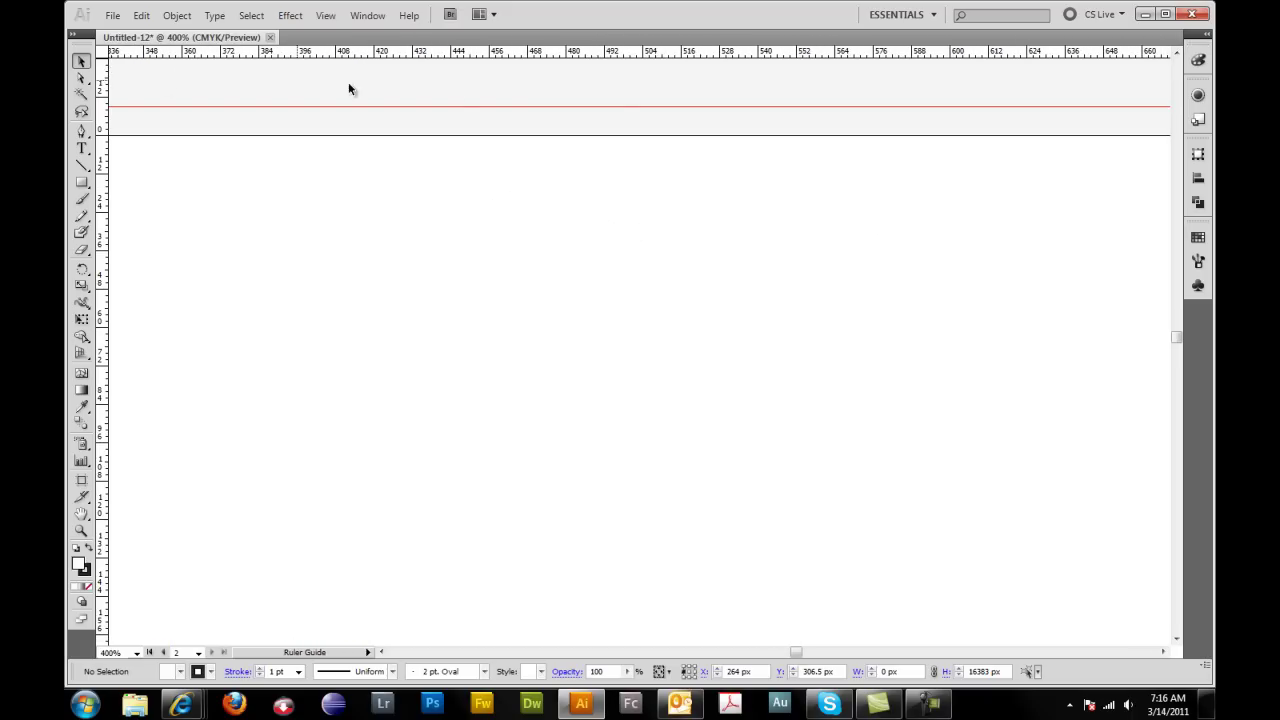
{"action": "left_click_drag", "start_coordinate": [101, 89], "coordinate": [718, 95]}
{"action": "left_click_drag", "start_coordinate": [1086, 205], "coordinate": [611, 192]}
{"action": "left_click_drag", "start_coordinate": [1000, 200], "coordinate": [619, 195]}
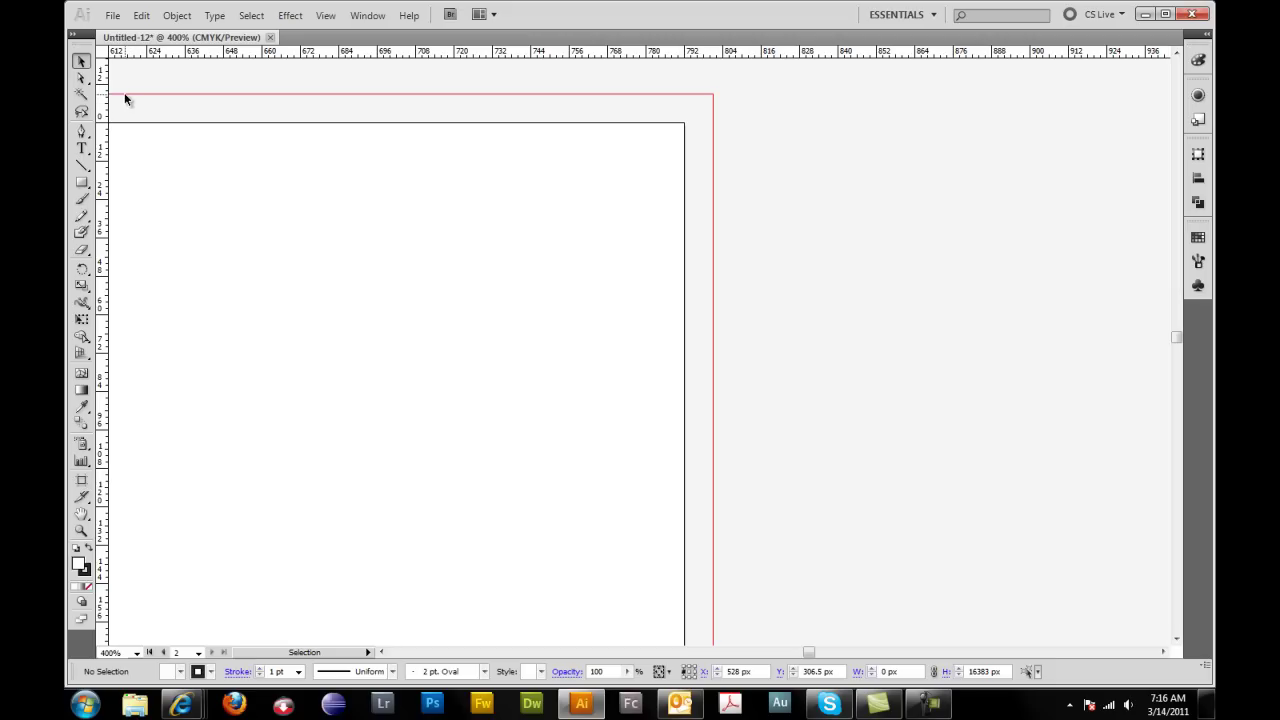
{"action": "scroll", "coordinate": [404, 236], "scroll_direction": "down", "scroll_amount": 1}
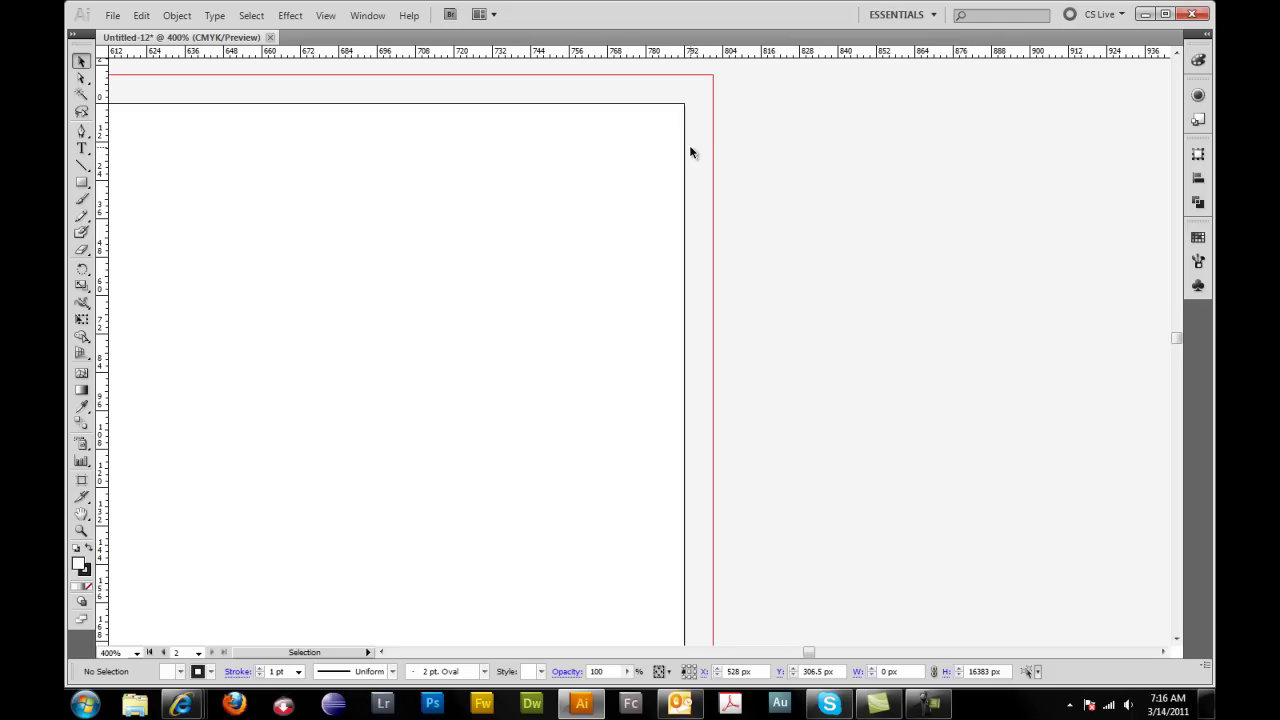
{"action": "scroll", "coordinate": [642, 158], "scroll_direction": "down", "scroll_amount": 1}
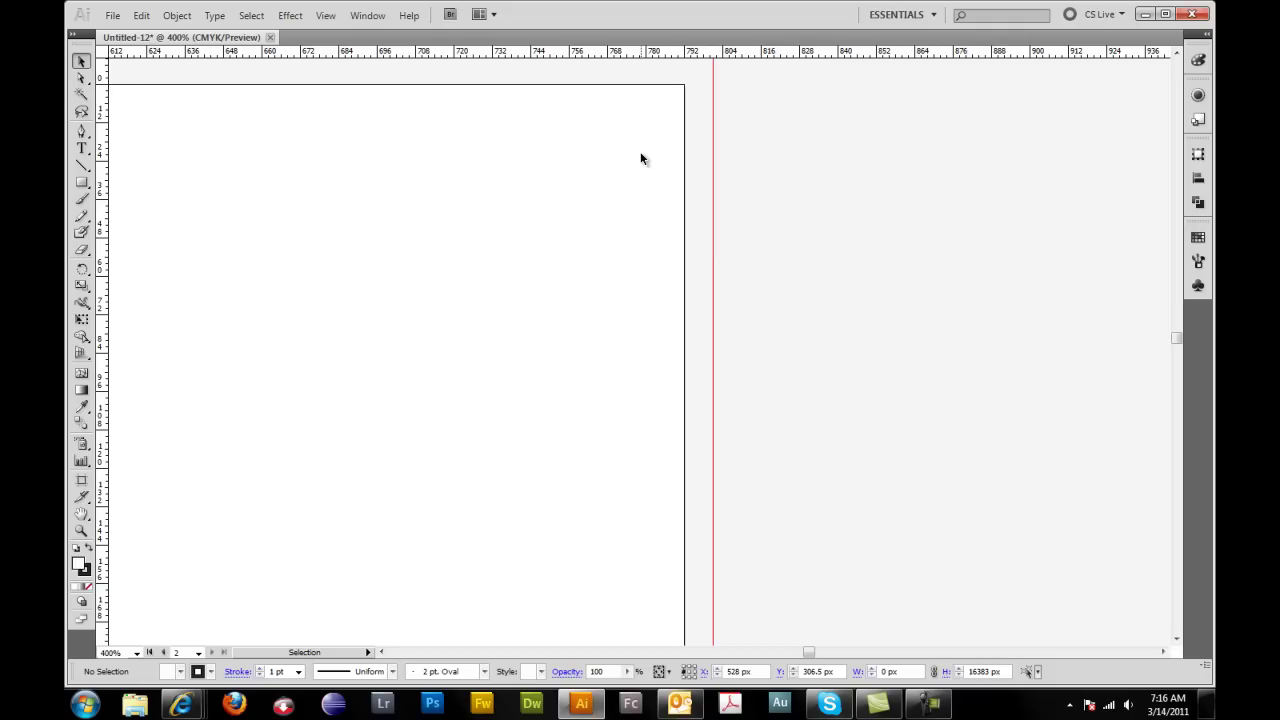
{"action": "scroll", "coordinate": [642, 158], "scroll_direction": "up", "scroll_amount": 1}
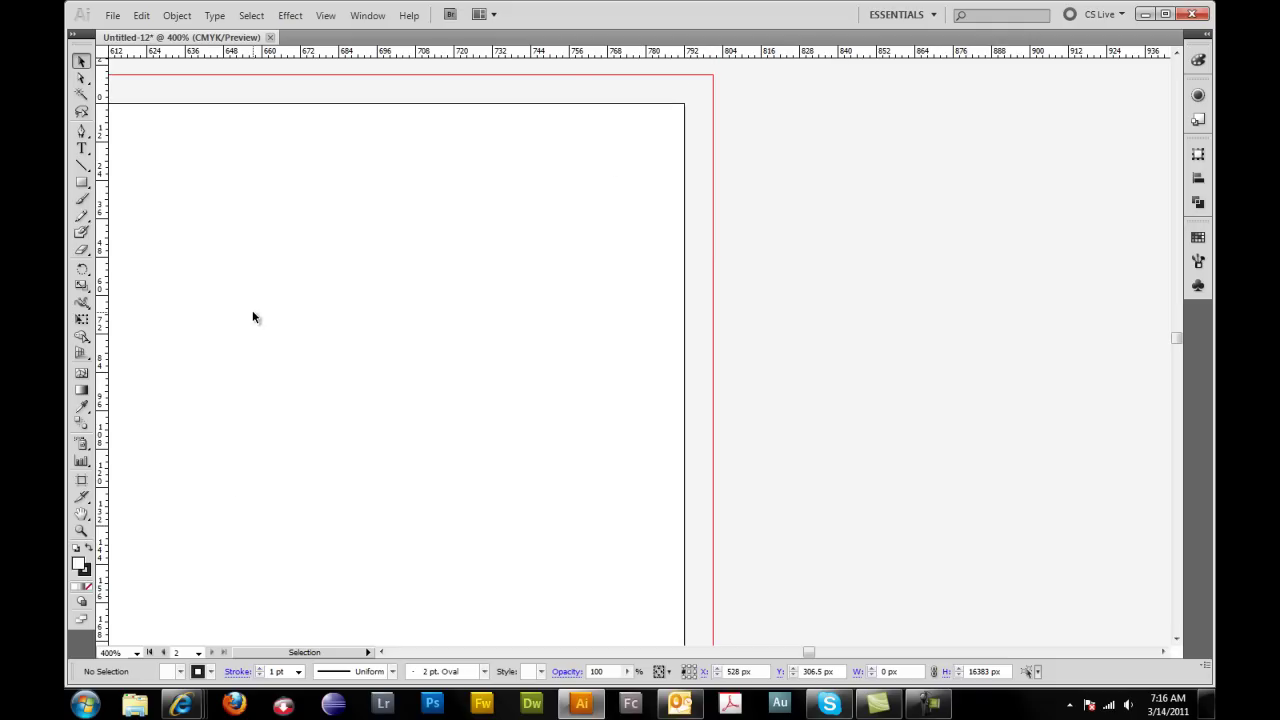
{"action": "key", "text": "space"}
{"action": "left_click_drag", "start_coordinate": [198, 226], "coordinate": [917, 209]}
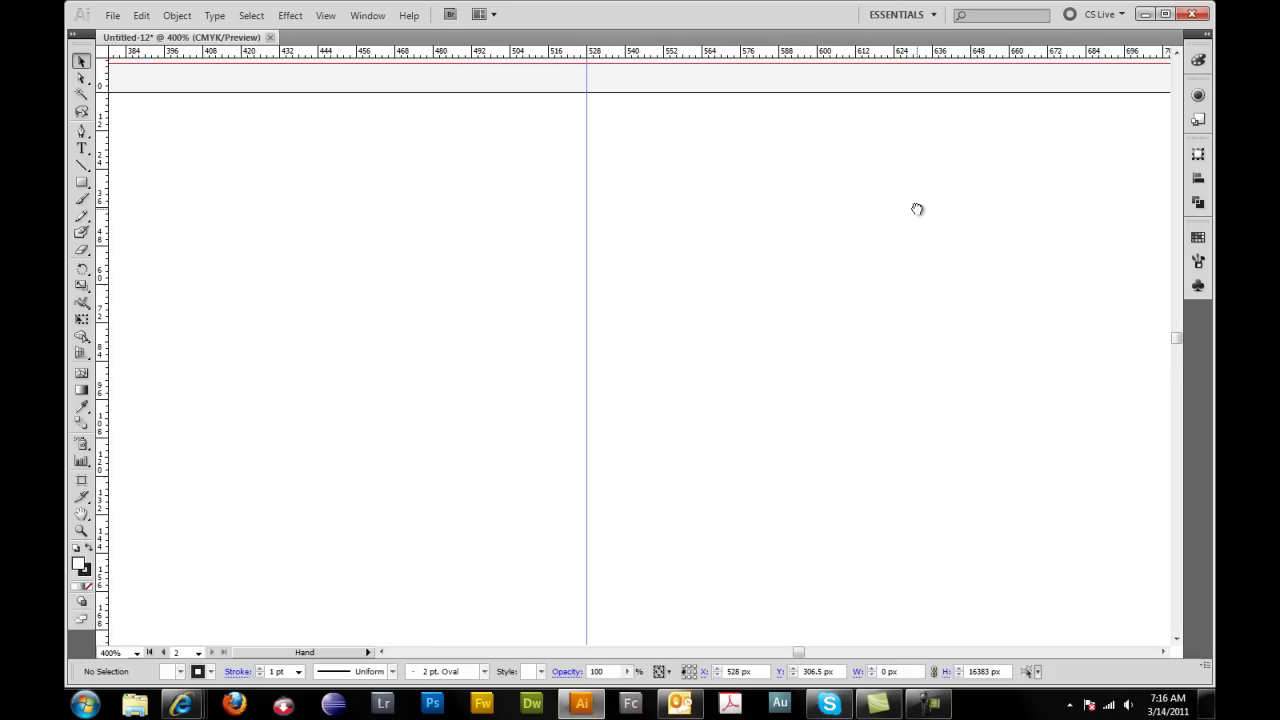
{"action": "left_click_drag", "start_coordinate": [240, 178], "coordinate": [780, 214]}
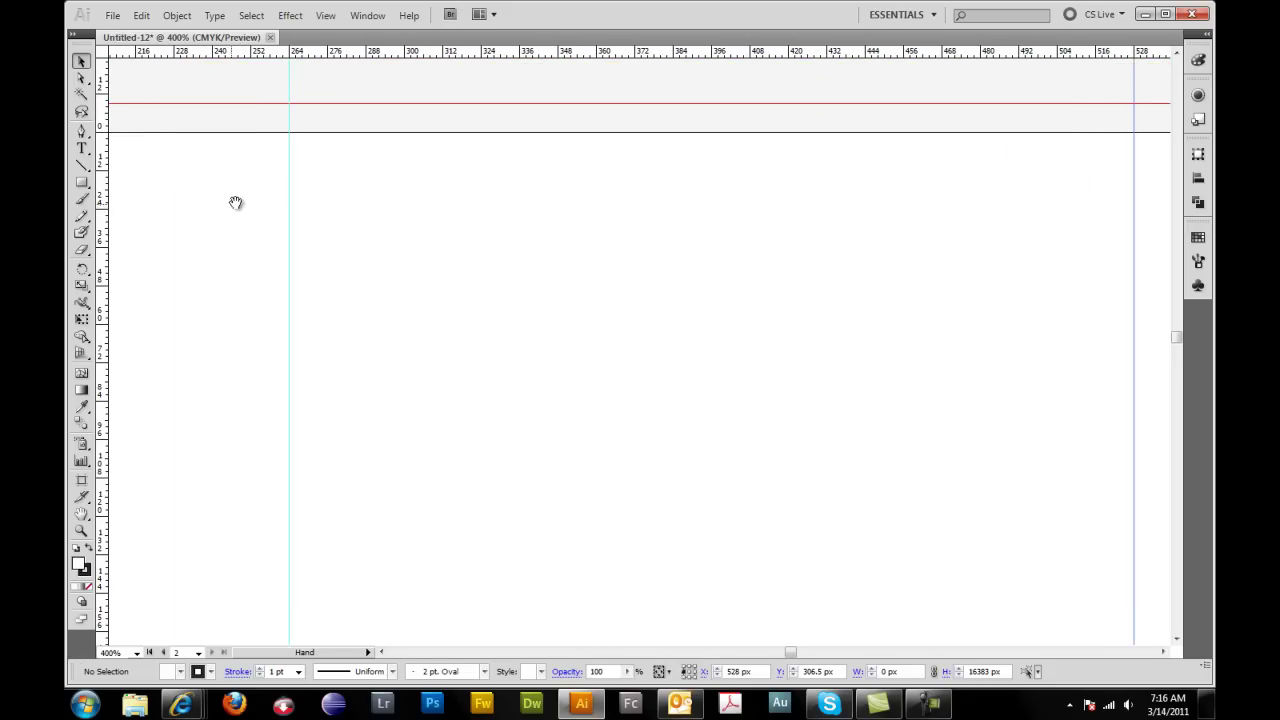
{"action": "left_click_drag", "start_coordinate": [235, 203], "coordinate": [578, 168]}
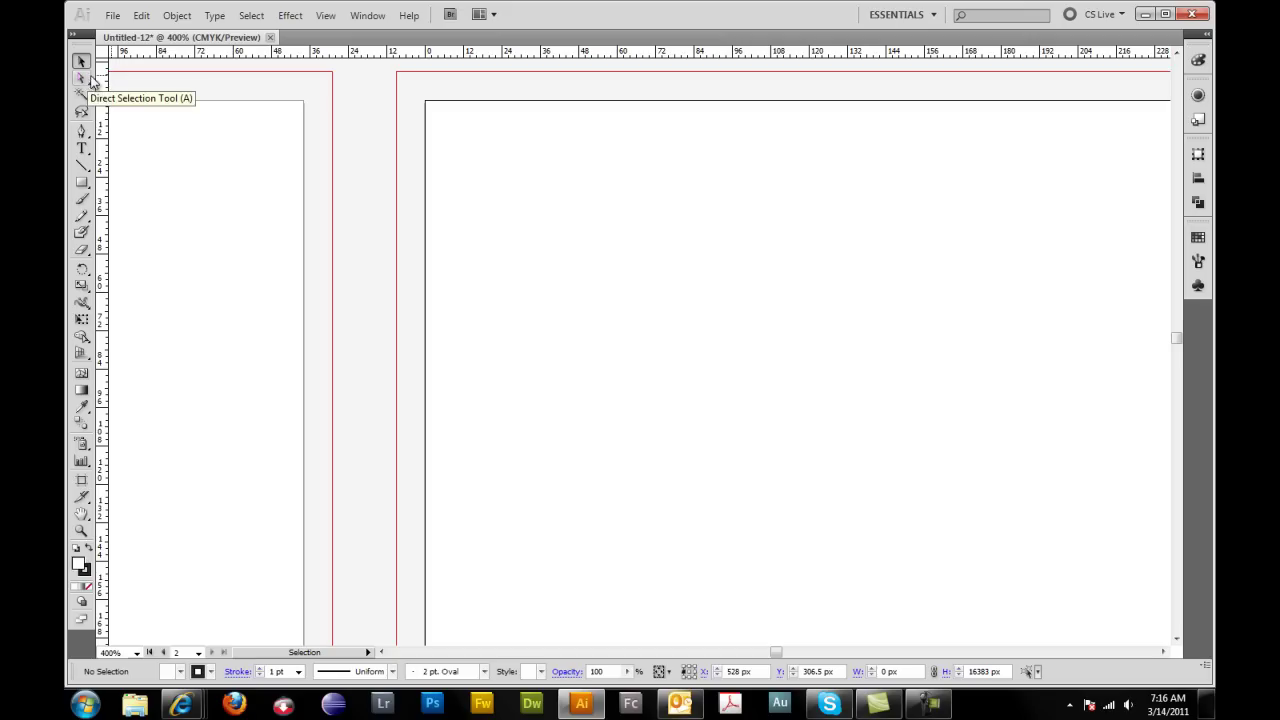
Zoom to 800% on the artboard gap and place a vertical guide at 9 px on artboard 2
{"action": "left_click", "coordinate": [81, 531]}
{"action": "left_click", "coordinate": [478, 128]}
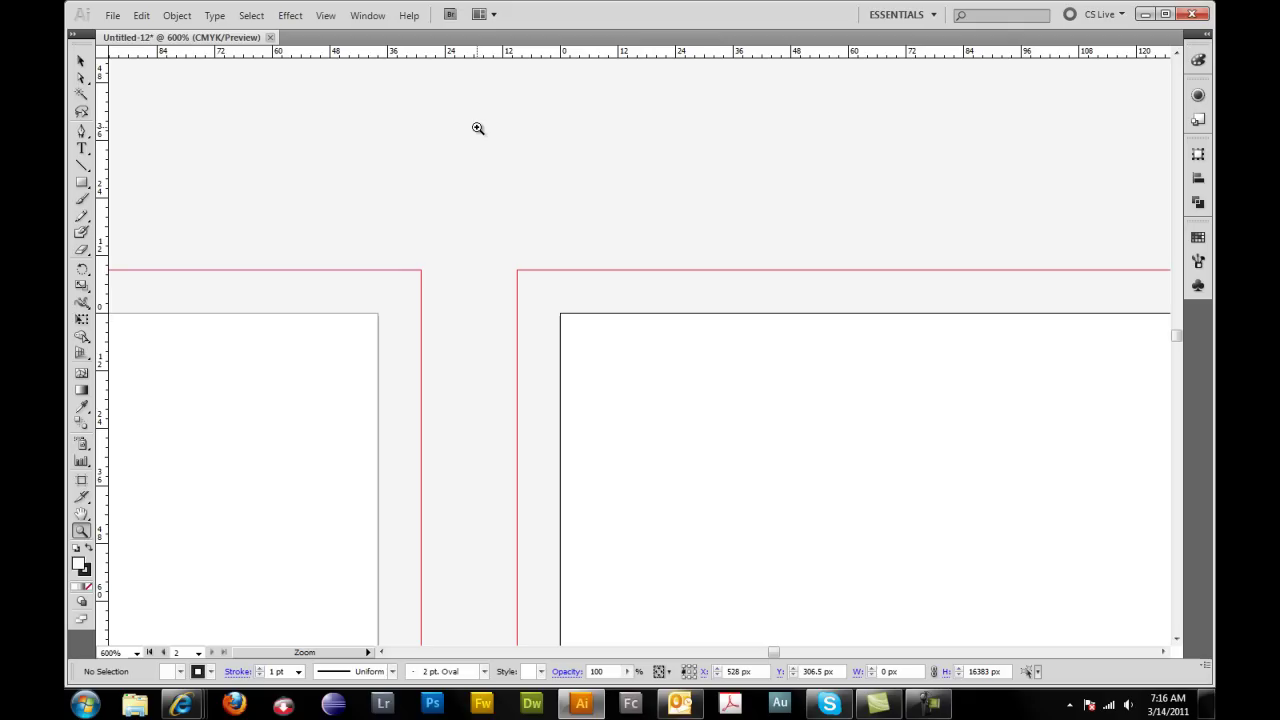
{"action": "scroll", "coordinate": [643, 380], "scroll_direction": "down", "scroll_amount": 3}
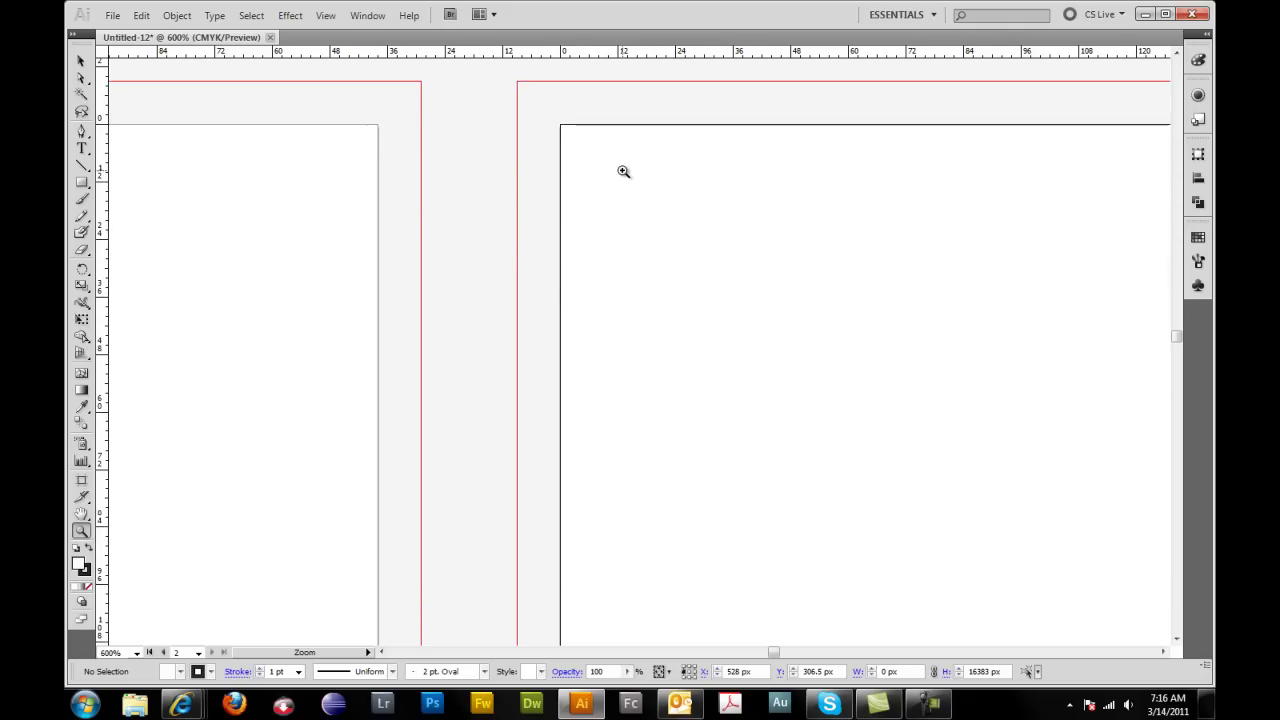
{"action": "left_click", "coordinate": [623, 171]}
{"action": "left_click_drag", "start_coordinate": [651, 449], "coordinate": [648, 233]}
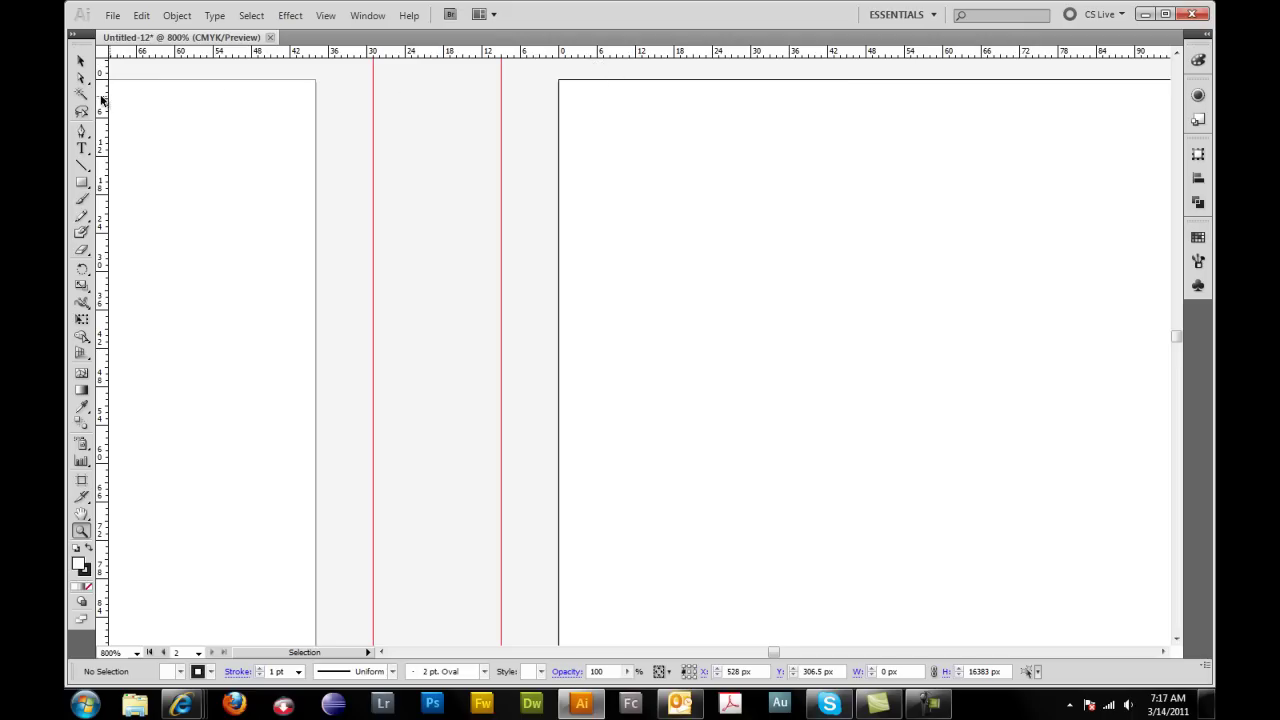
{"action": "left_click_drag", "start_coordinate": [101, 100], "coordinate": [616, 147]}
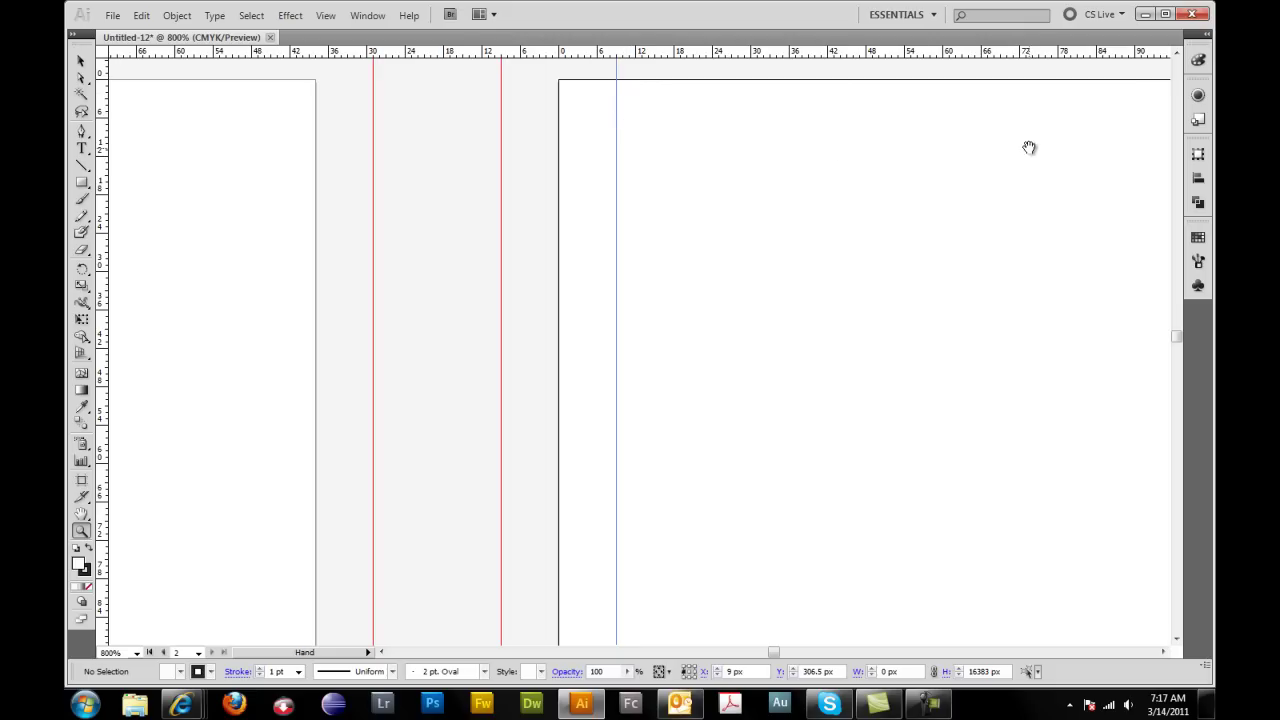
Pan to the 264 px fold and add safe-zone guides at 255 px and 273 px
{"action": "left_click_drag", "start_coordinate": [1026, 146], "coordinate": [441, 185]}
{"action": "mouse_move", "coordinate": [1054, 200]}
{"action": "left_mouse_down"}
{"action": "mouse_move", "coordinate": [523, 183]}
{"action": "mouse_move", "coordinate": [454, 217]}
{"action": "left_mouse_up"}
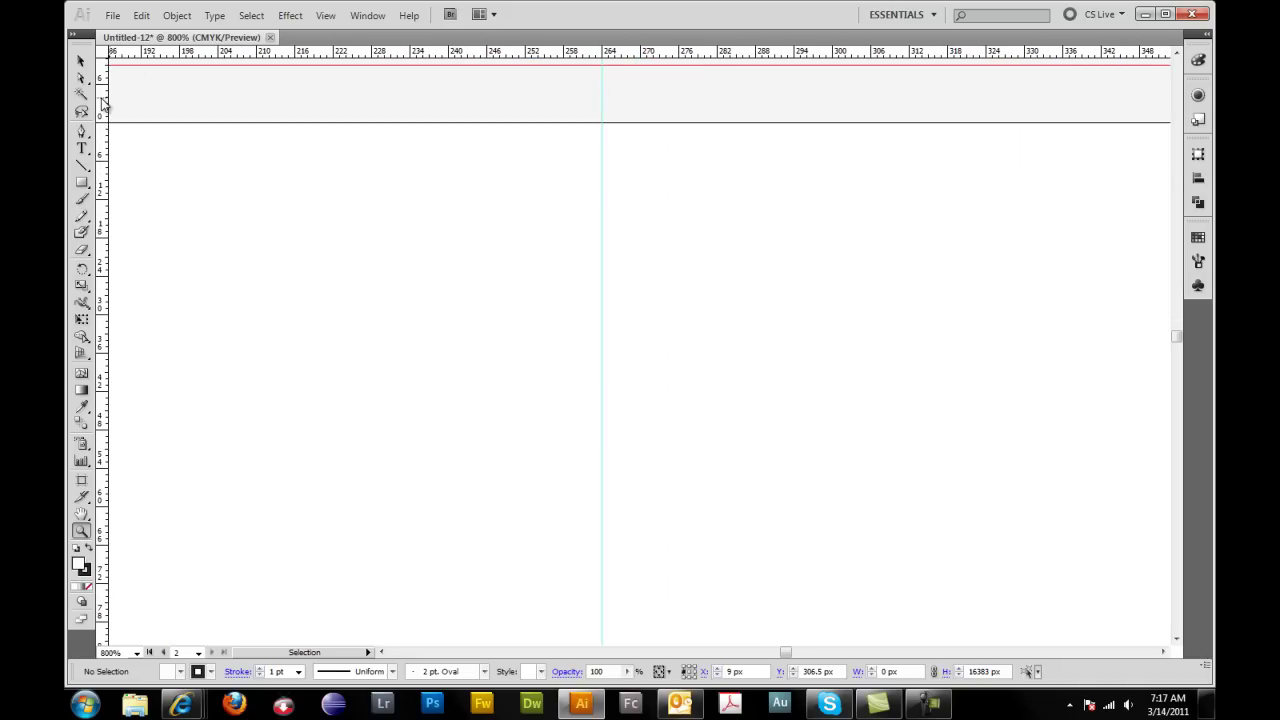
{"action": "left_click_drag", "start_coordinate": [101, 103], "coordinate": [544, 113]}
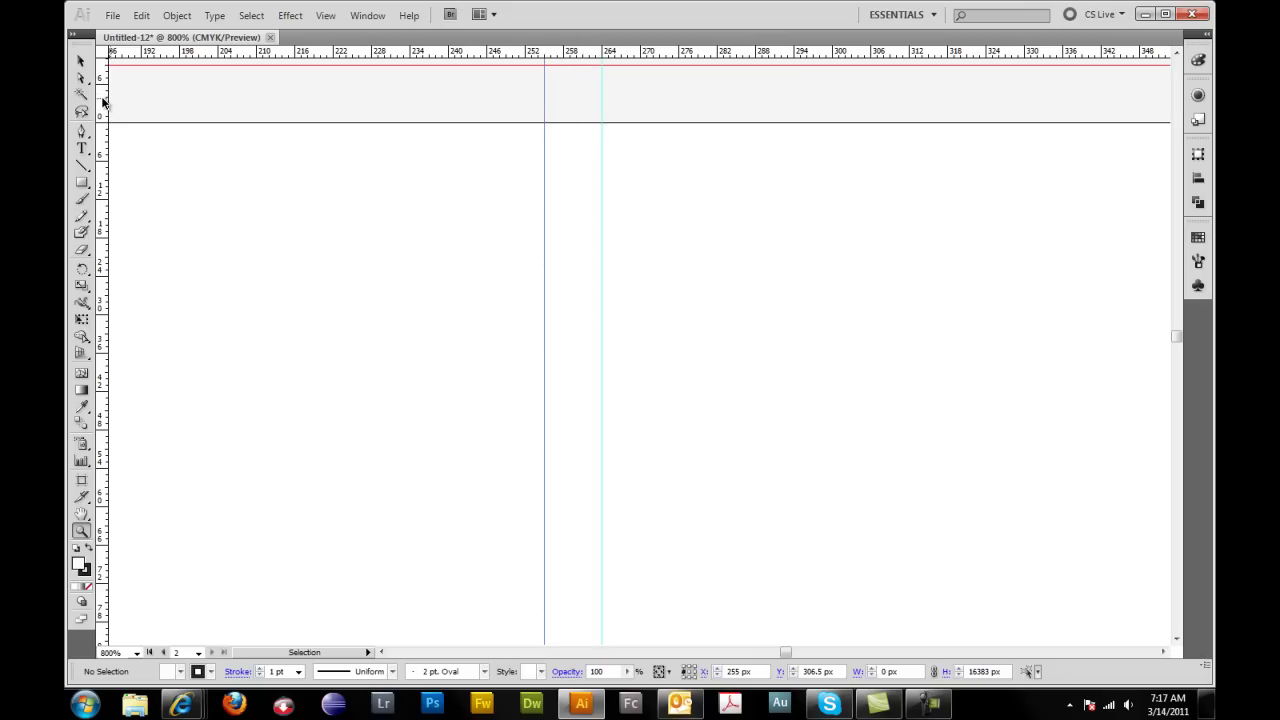
{"action": "left_click_drag", "start_coordinate": [103, 101], "coordinate": [658, 104]}
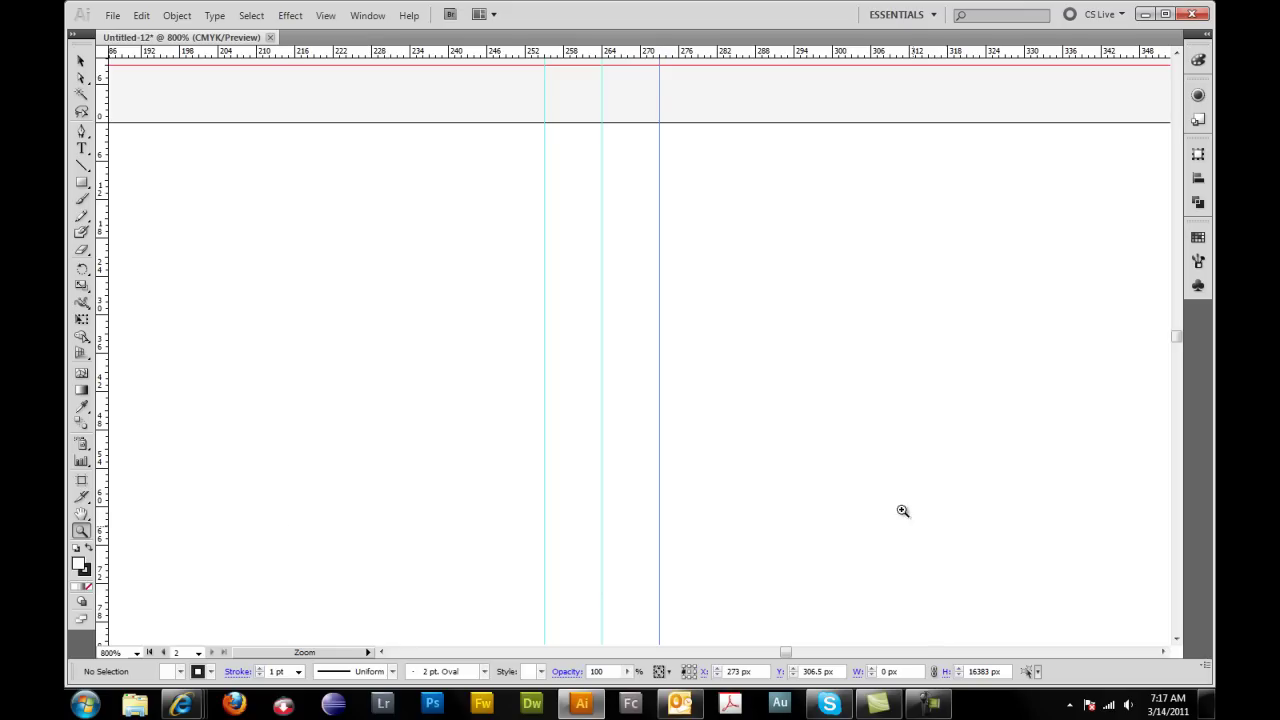
{"action": "left_click", "coordinate": [81, 62]}
{"action": "key", "text": "z"}
Add safe-zone guides at about 519 px and 537 px flanking the 528 px fold
{"action": "left_click_drag", "start_coordinate": [1081, 263], "coordinate": [558, 238]}
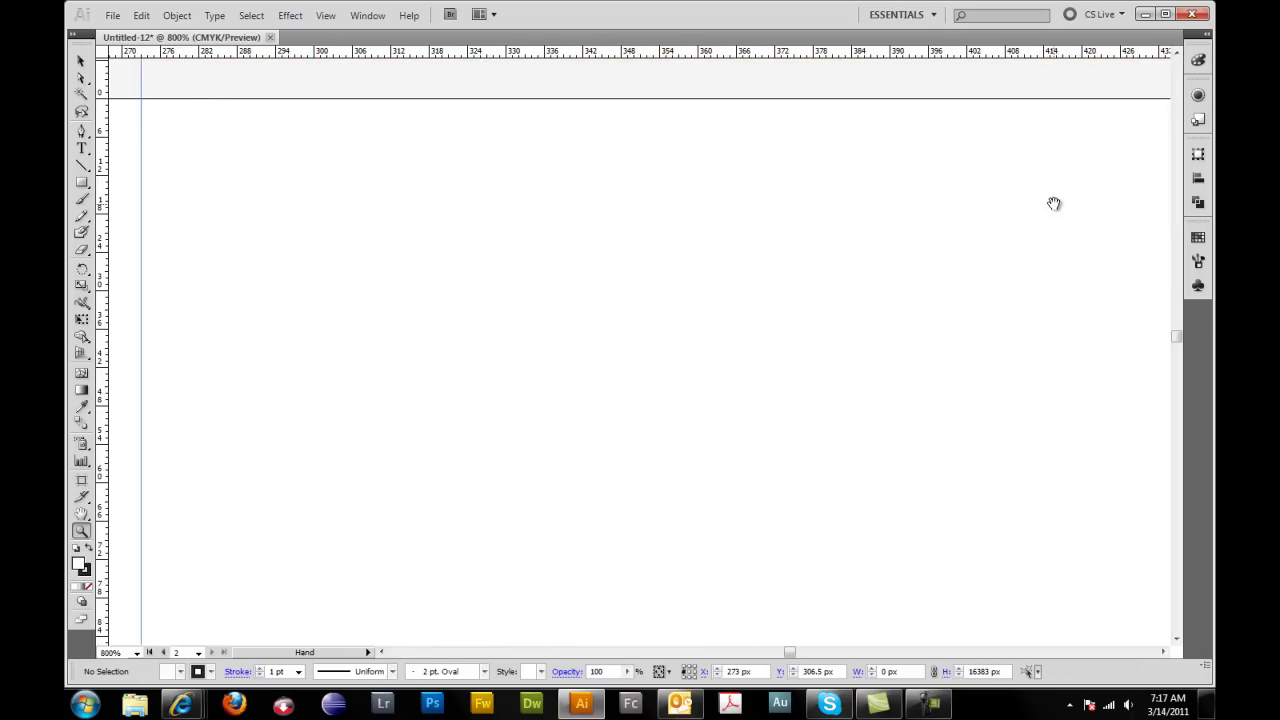
{"action": "left_click_drag", "start_coordinate": [1054, 206], "coordinate": [563, 217]}
{"action": "left_click_drag", "start_coordinate": [1046, 218], "coordinate": [616, 212]}
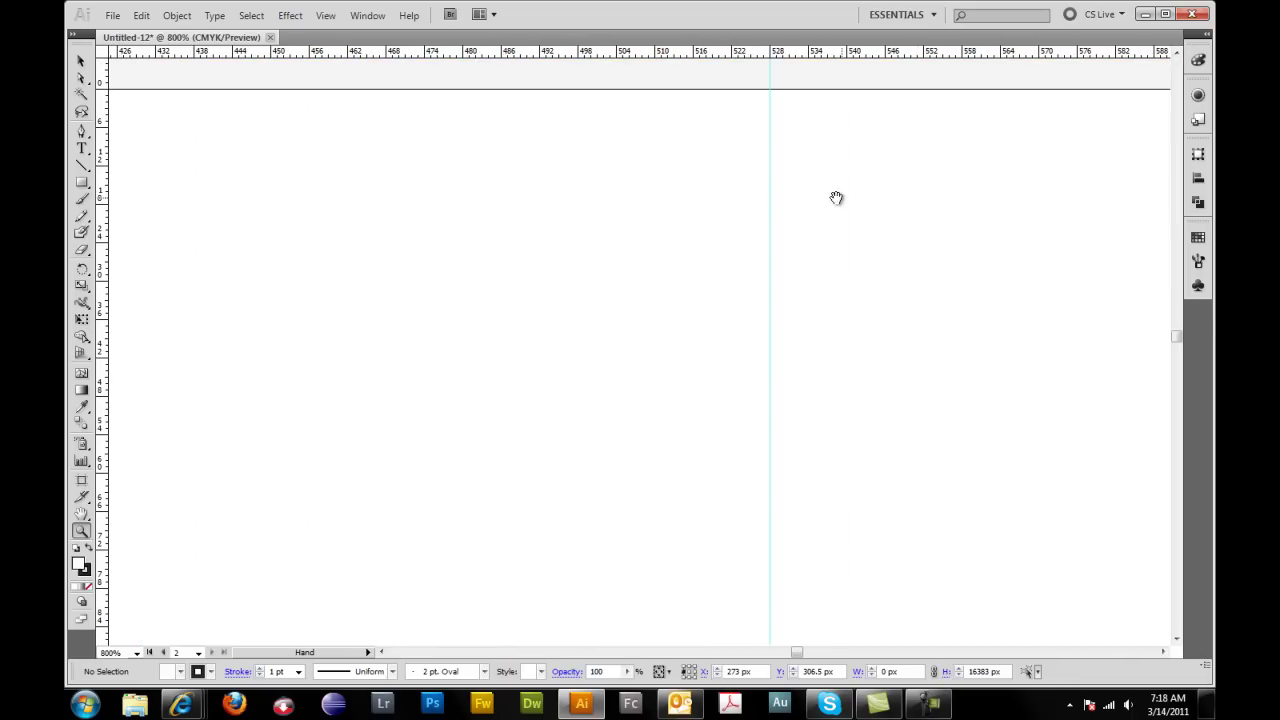
{"action": "left_click_drag", "start_coordinate": [965, 192], "coordinate": [826, 209]}
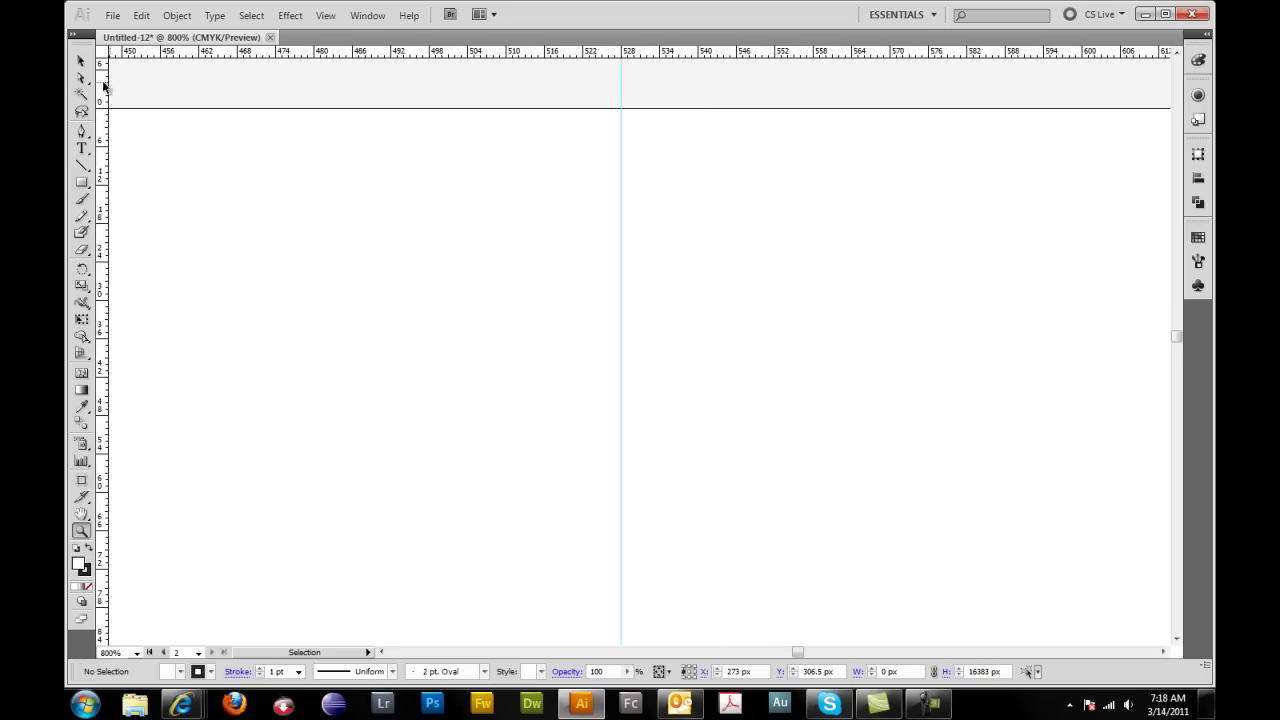
{"action": "left_click_drag", "start_coordinate": [102, 88], "coordinate": [562, 106]}
{"action": "left_click_drag", "start_coordinate": [104, 88], "coordinate": [679, 95]}
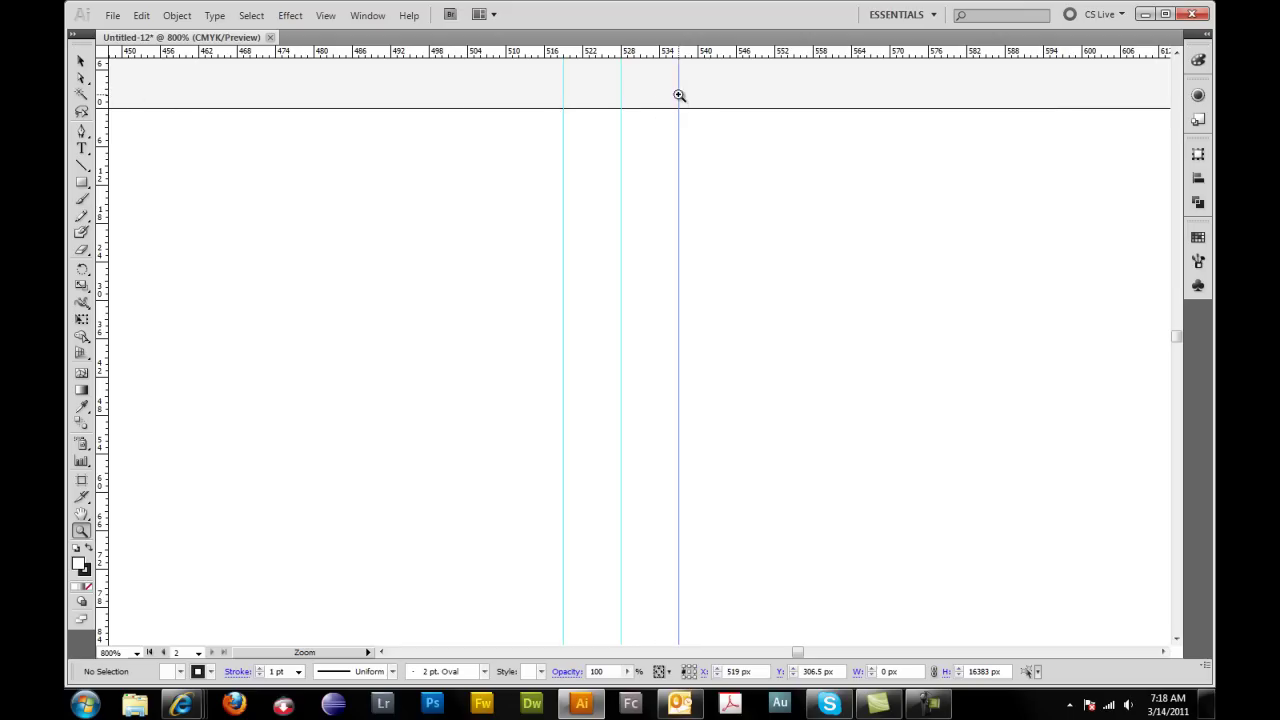
Pan right until the artboard's right edge and red bleed line are visible
{"action": "left_click_drag", "start_coordinate": [980, 221], "coordinate": [586, 197]}
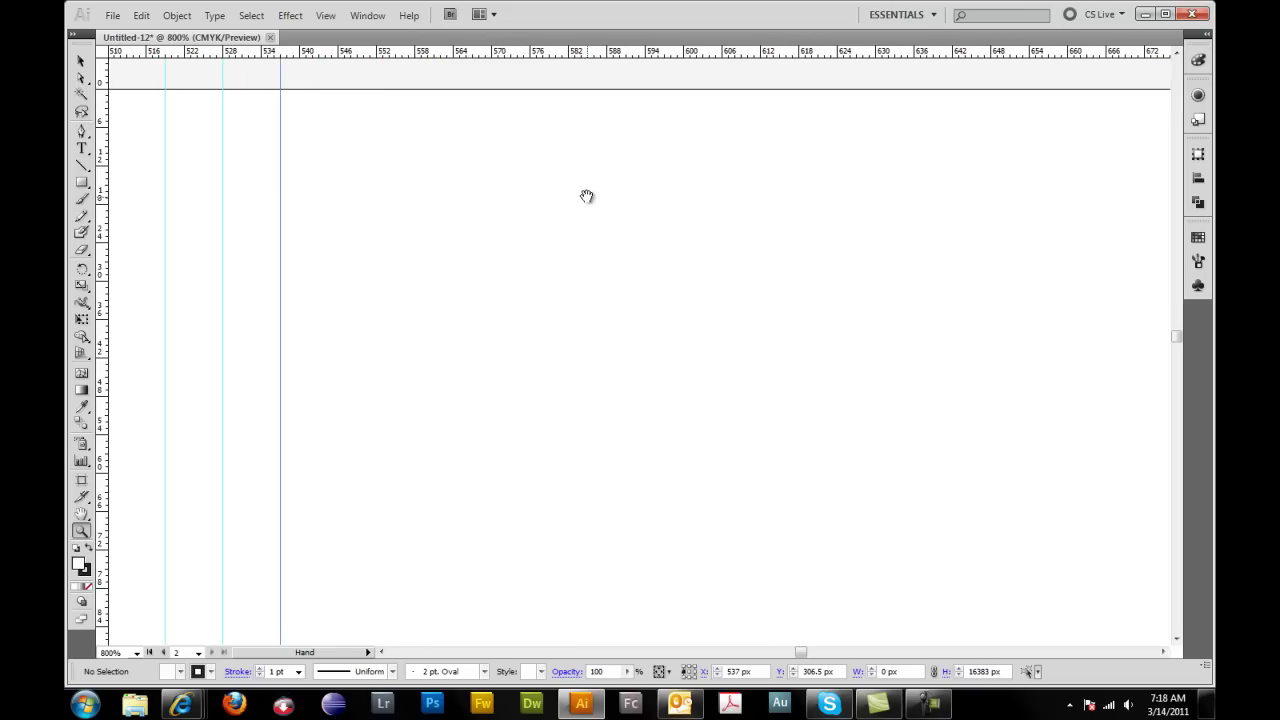
{"action": "left_click_drag", "start_coordinate": [1124, 171], "coordinate": [769, 160]}
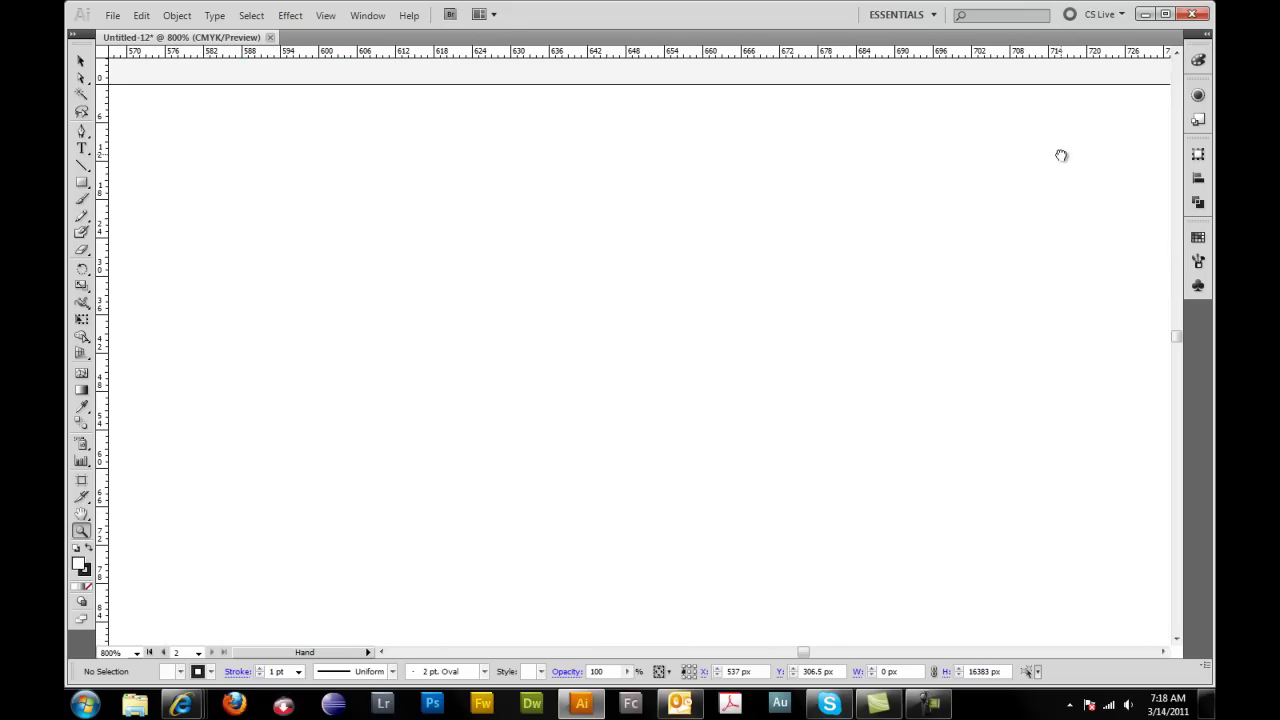
{"action": "left_click_drag", "start_coordinate": [1060, 157], "coordinate": [804, 143]}
{"action": "left_click_drag", "start_coordinate": [1060, 151], "coordinate": [811, 163]}
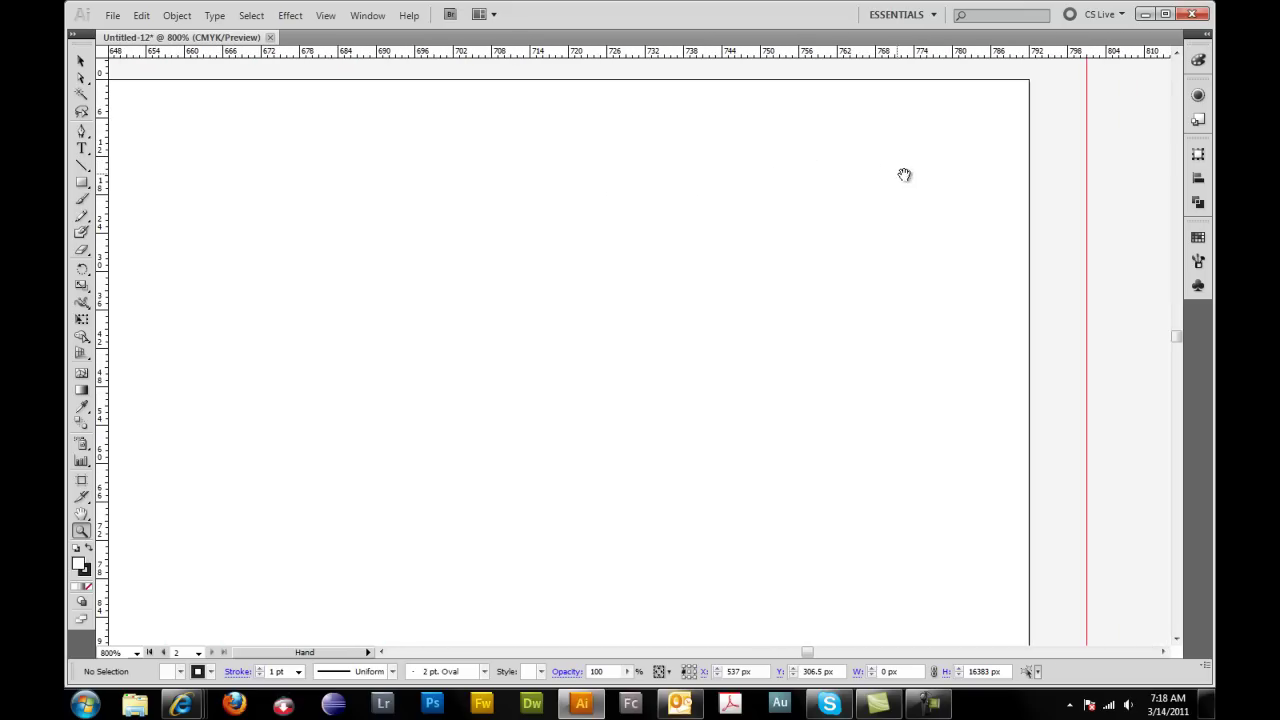
{"action": "left_click_drag", "start_coordinate": [903, 174], "coordinate": [663, 167]}
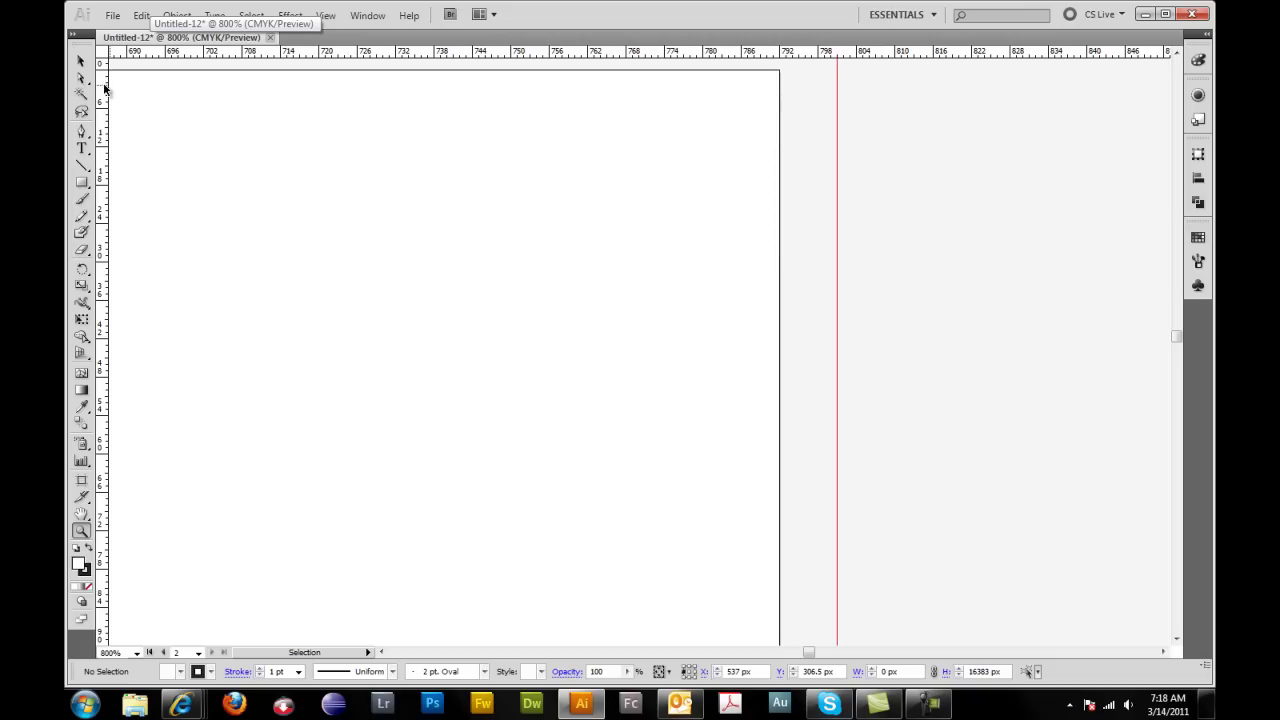
Add safe-zone guides inside the right edge, below the top edge, and near 603 px above the bottom
{"action": "left_click_drag", "start_coordinate": [101, 87], "coordinate": [721, 118]}
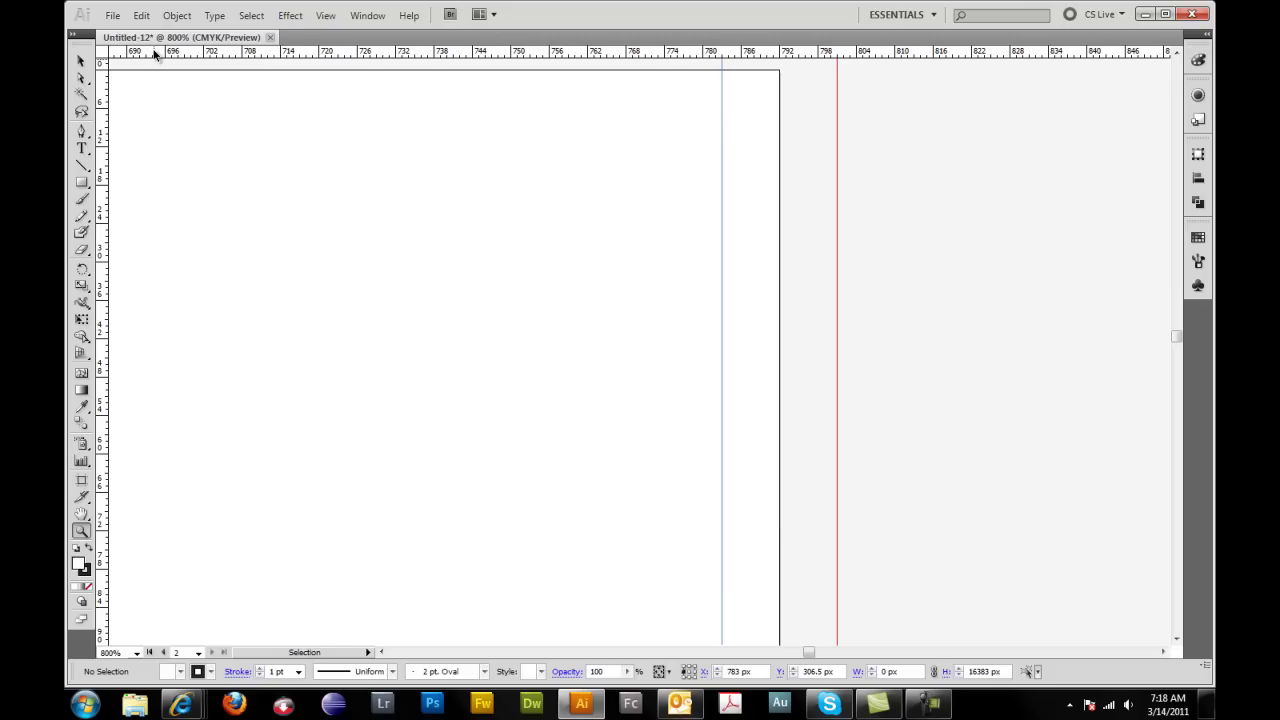
{"action": "left_click_drag", "start_coordinate": [155, 53], "coordinate": [155, 127]}
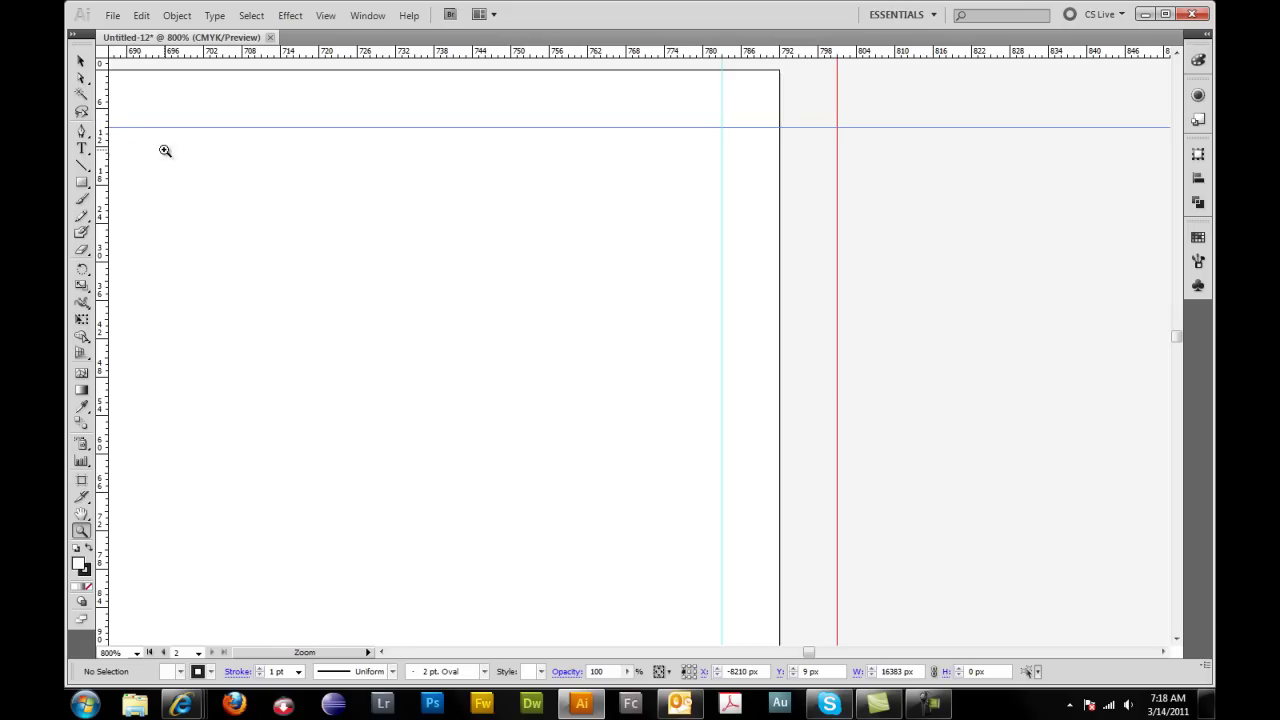
{"action": "left_click_drag", "start_coordinate": [265, 169], "coordinate": [289, 154]}
{"action": "left_click_drag", "start_coordinate": [288, 466], "coordinate": [423, 83]}
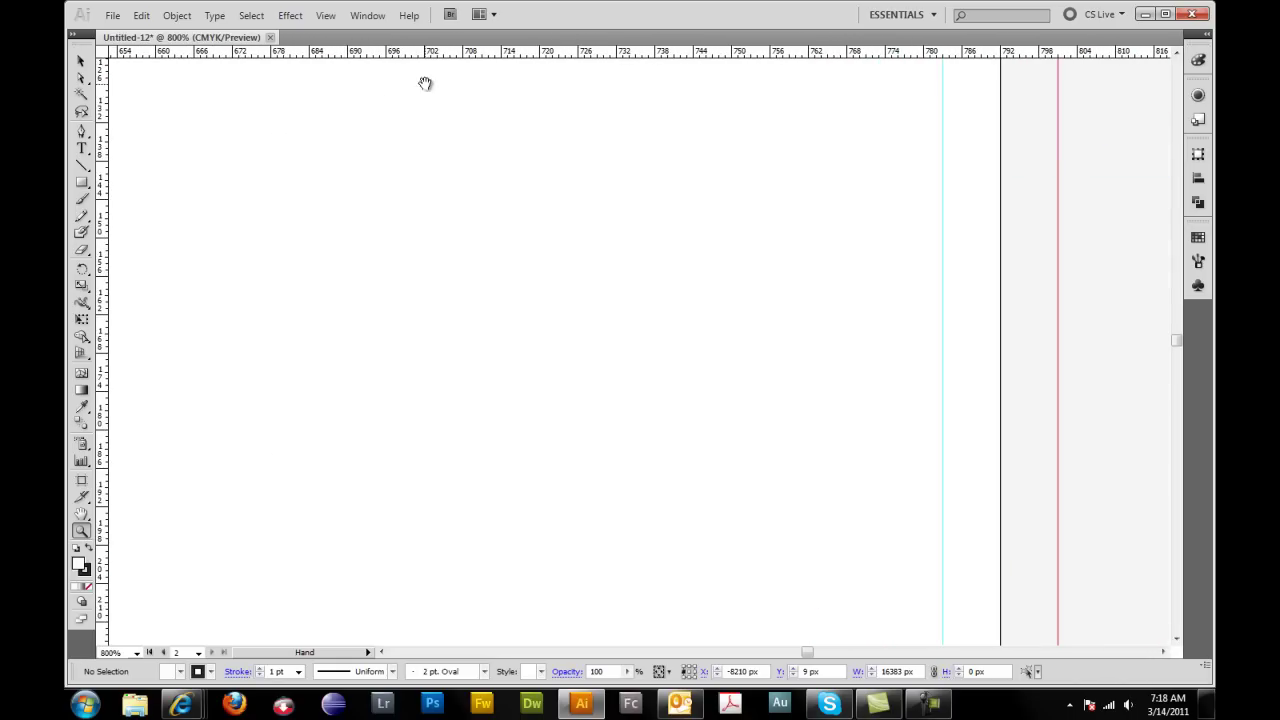
{"action": "left_click_drag", "start_coordinate": [425, 432], "coordinate": [441, 117]}
{"action": "left_click_drag", "start_coordinate": [429, 460], "coordinate": [426, 297]}
{"action": "left_click_drag", "start_coordinate": [466, 560], "coordinate": [511, 234]}
{"action": "left_click_drag", "start_coordinate": [520, 600], "coordinate": [538, 234]}
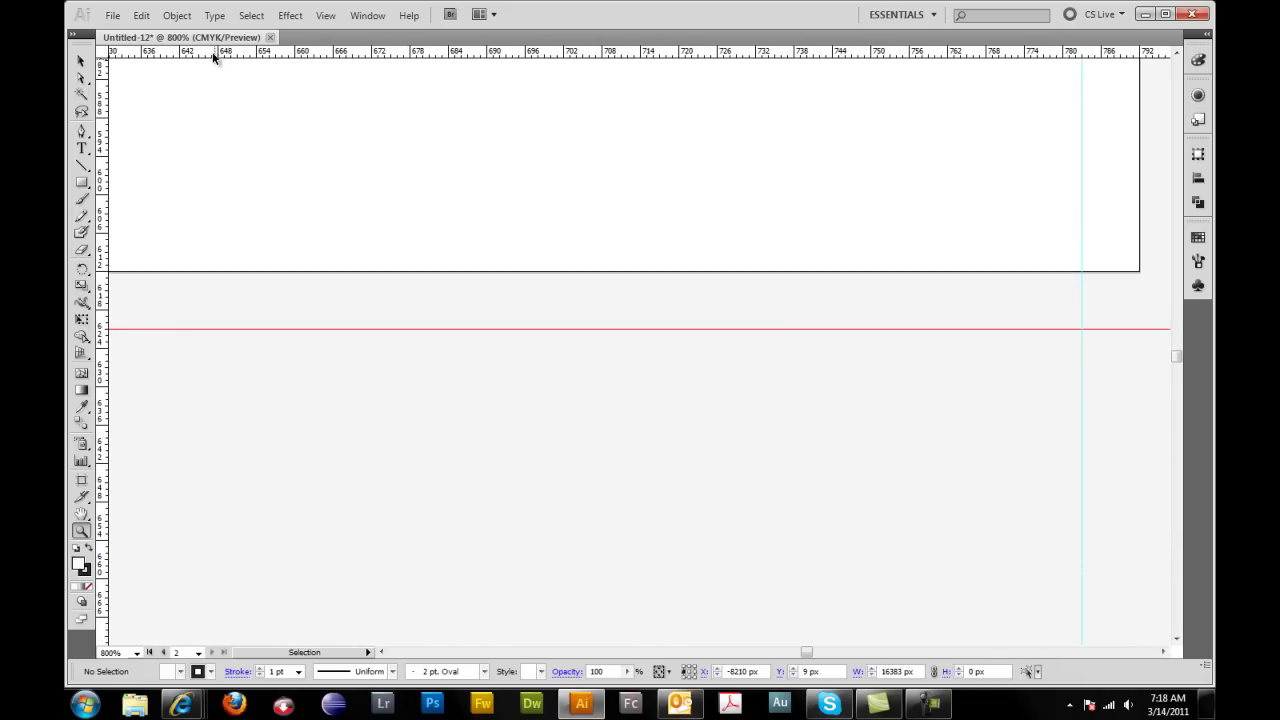
{"action": "left_click_drag", "start_coordinate": [203, 49], "coordinate": [194, 214]}
{"action": "mouse_move", "coordinate": [194, 137]}
{"action": "left_mouse_down"}
{"action": "mouse_move", "coordinate": [328, 160]}
{"action": "mouse_move", "coordinate": [866, 169]}
{"action": "left_mouse_up"}
Pan back to the gap between the artboards and make artboard 1 active
{"action": "left_click_drag", "start_coordinate": [212, 150], "coordinate": [1014, 186]}
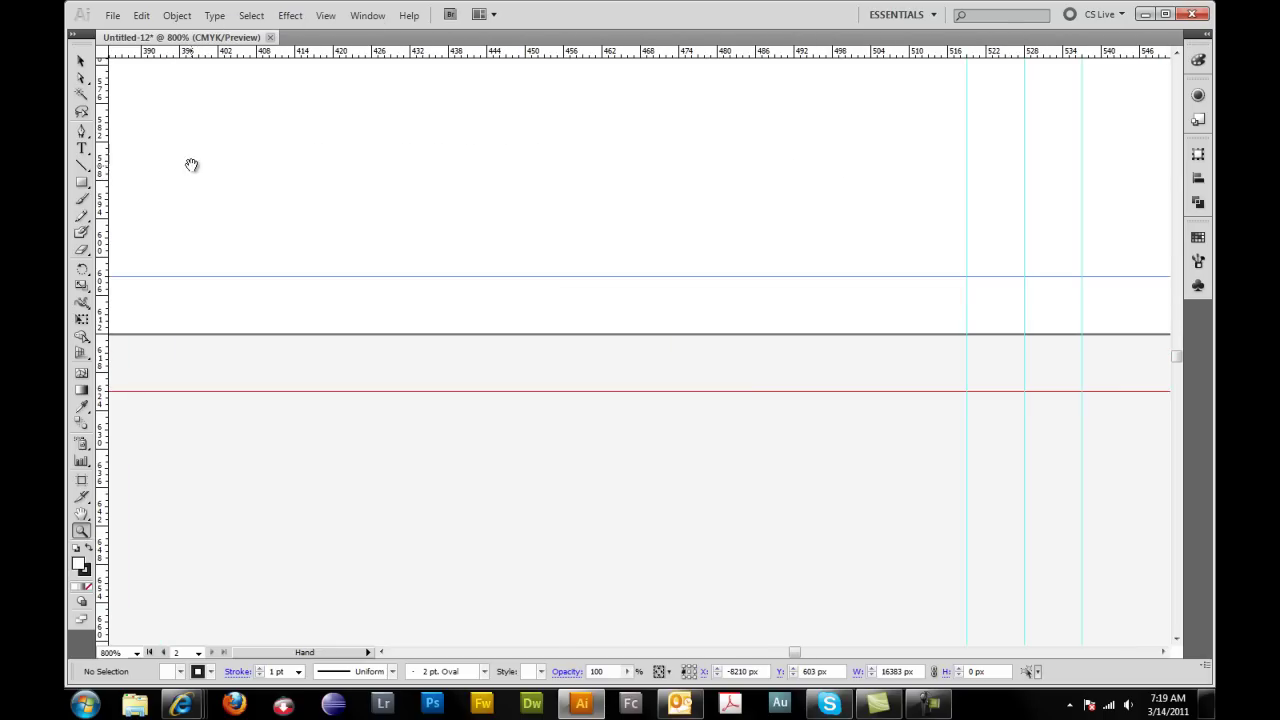
{"action": "left_click_drag", "start_coordinate": [191, 164], "coordinate": [1157, 146]}
{"action": "left_click_drag", "start_coordinate": [280, 146], "coordinate": [1034, 206]}
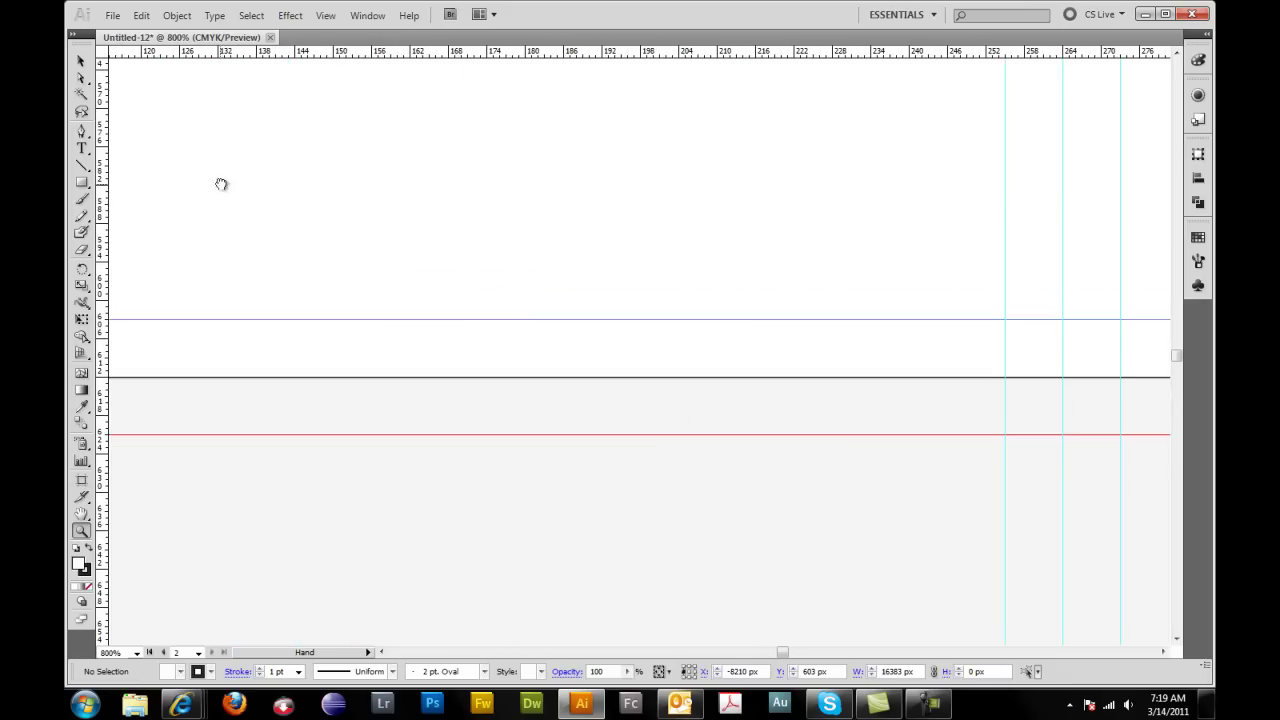
{"action": "left_click_drag", "start_coordinate": [221, 184], "coordinate": [1066, 163]}
{"action": "left_click_drag", "start_coordinate": [283, 186], "coordinate": [920, 217]}
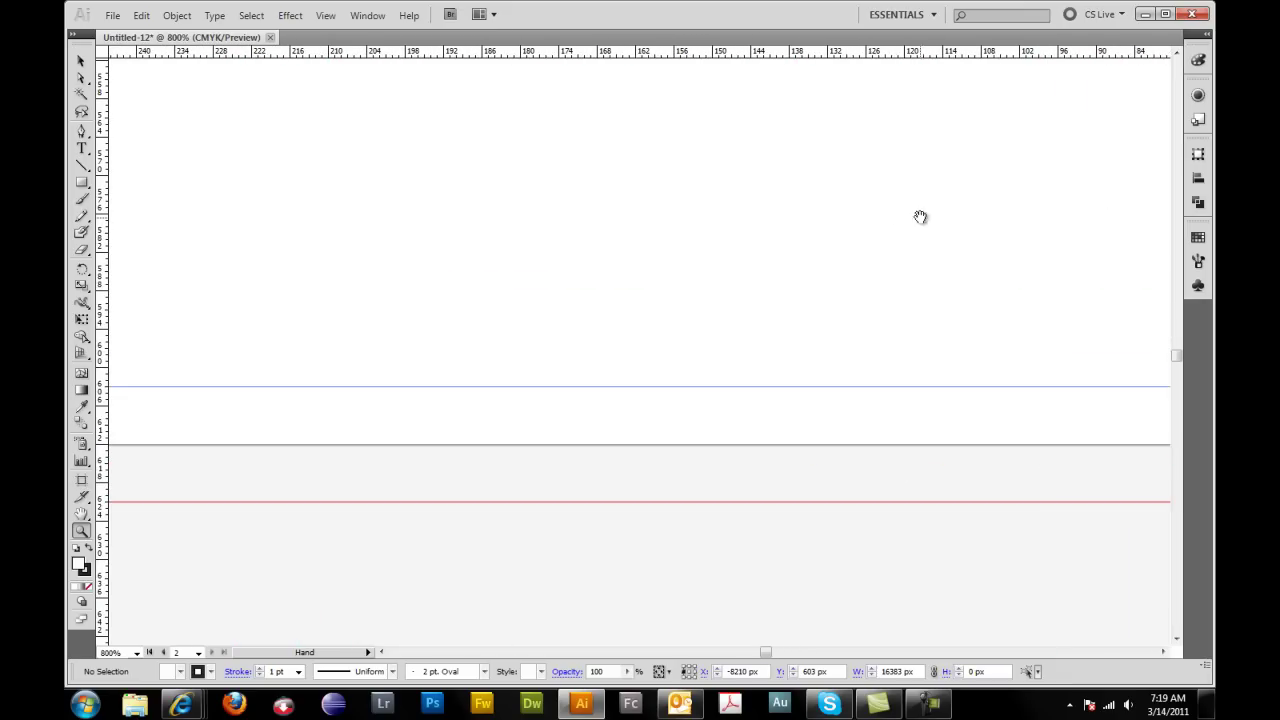
{"action": "left_click_drag", "start_coordinate": [994, 194], "coordinate": [332, 282]}
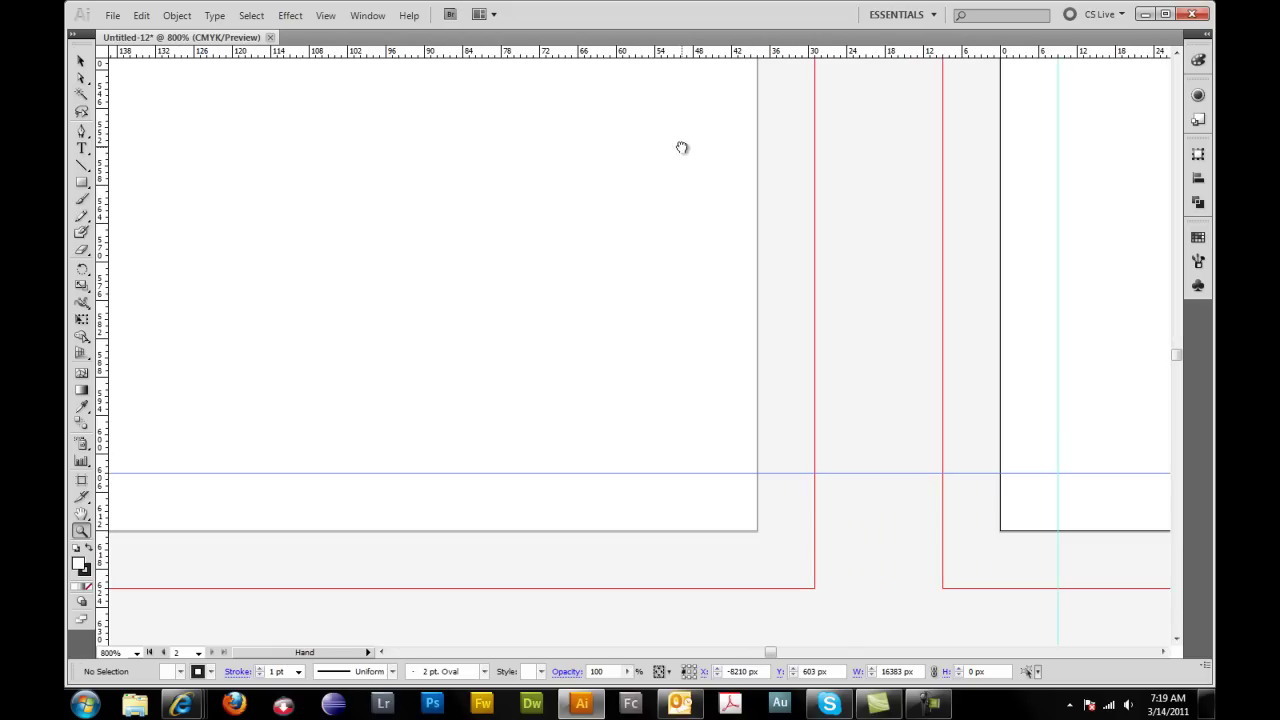
{"action": "left_click_drag", "start_coordinate": [681, 148], "coordinate": [526, 294]}
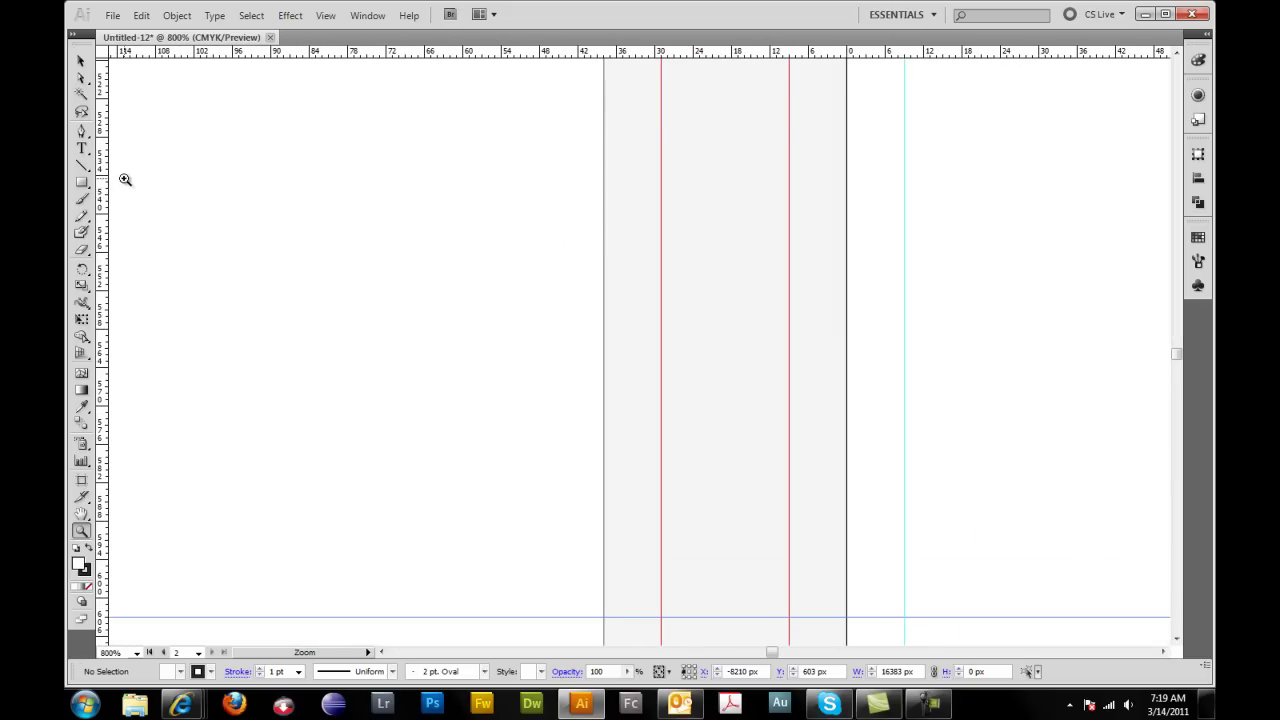
{"action": "left_click", "coordinate": [81, 60]}
{"action": "left_click", "coordinate": [483, 138]}
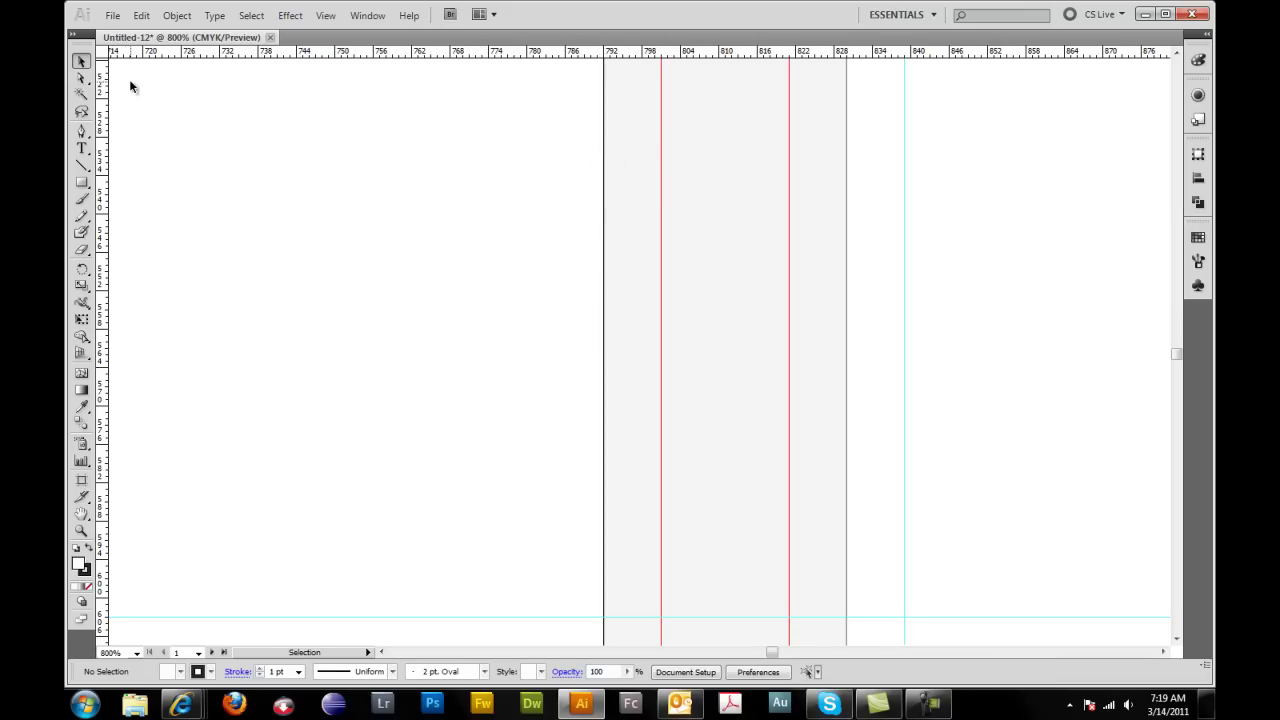
Add safe-zone guides inside artboard 1's right edge and on both sides of the 528 px fold
{"action": "left_click_drag", "start_coordinate": [100, 72], "coordinate": [543, 112]}
{"action": "key", "text": "space"}
{"action": "left_click_drag", "start_coordinate": [211, 200], "coordinate": [669, 195]}
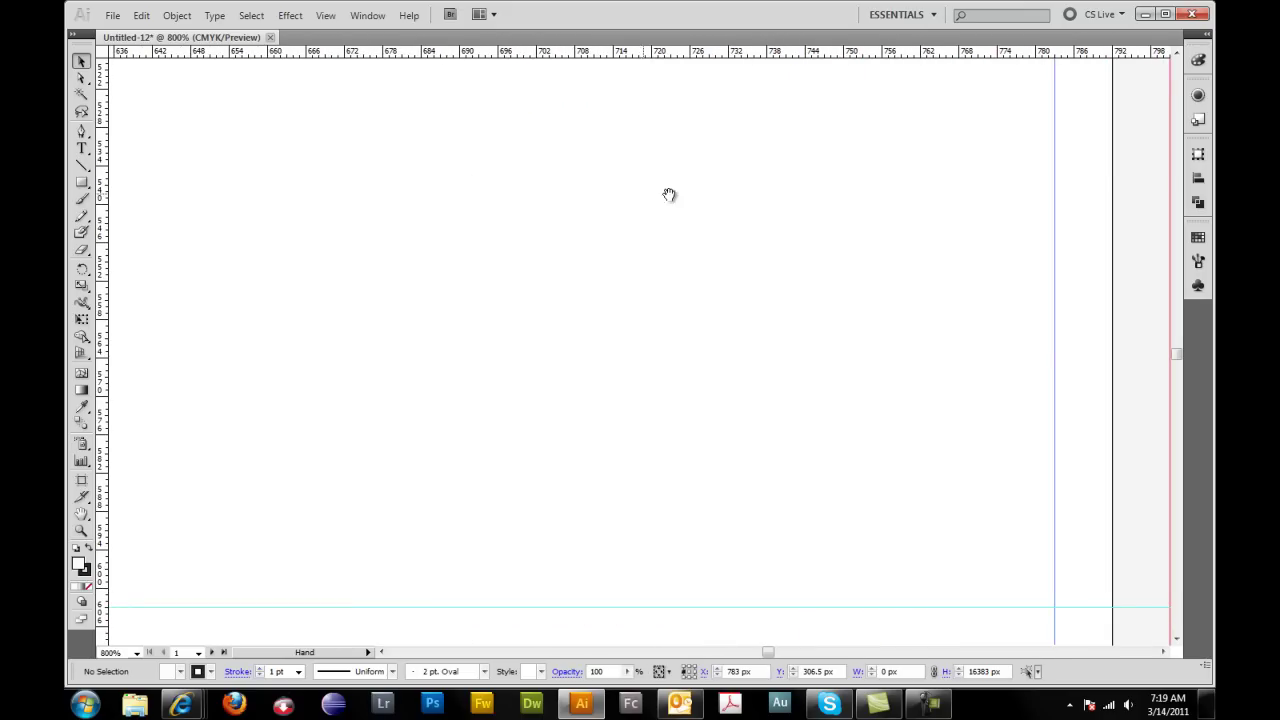
{"action": "left_click_drag", "start_coordinate": [357, 211], "coordinate": [740, 223]}
{"action": "left_click_drag", "start_coordinate": [269, 200], "coordinate": [722, 203]}
{"action": "left_click_drag", "start_coordinate": [215, 191], "coordinate": [366, 206]}
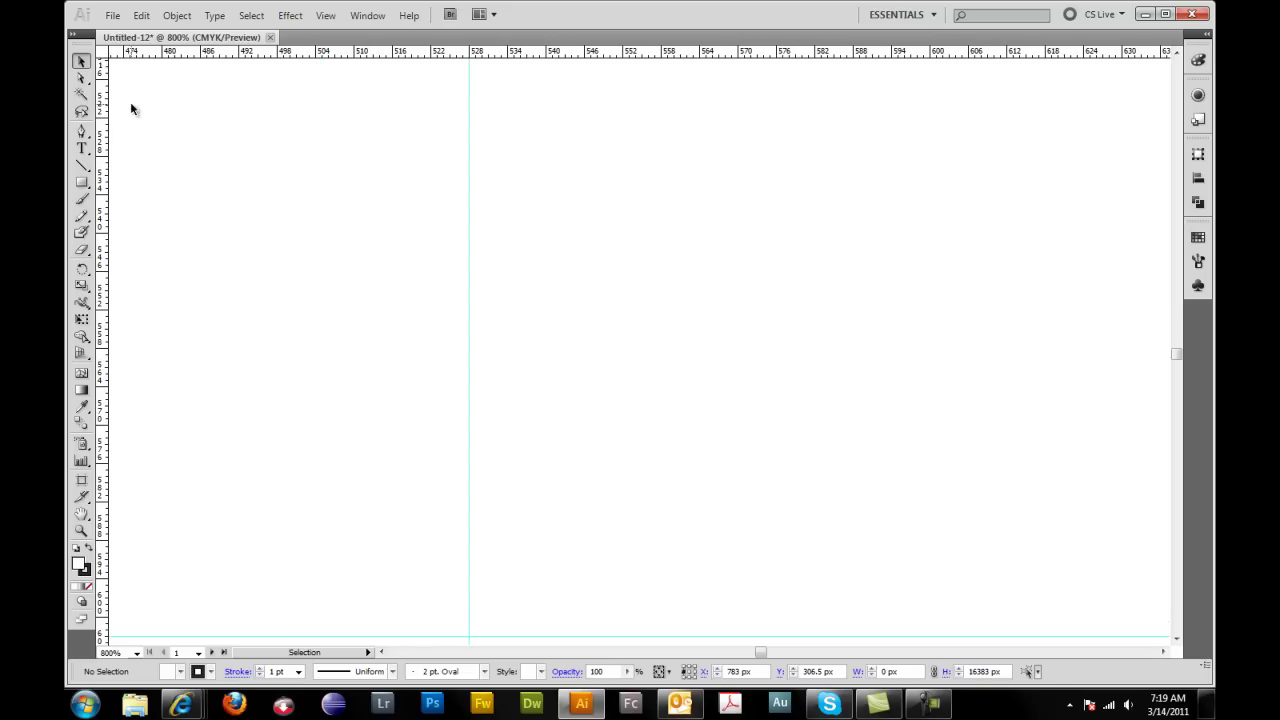
{"action": "left_click_drag", "start_coordinate": [102, 88], "coordinate": [411, 117]}
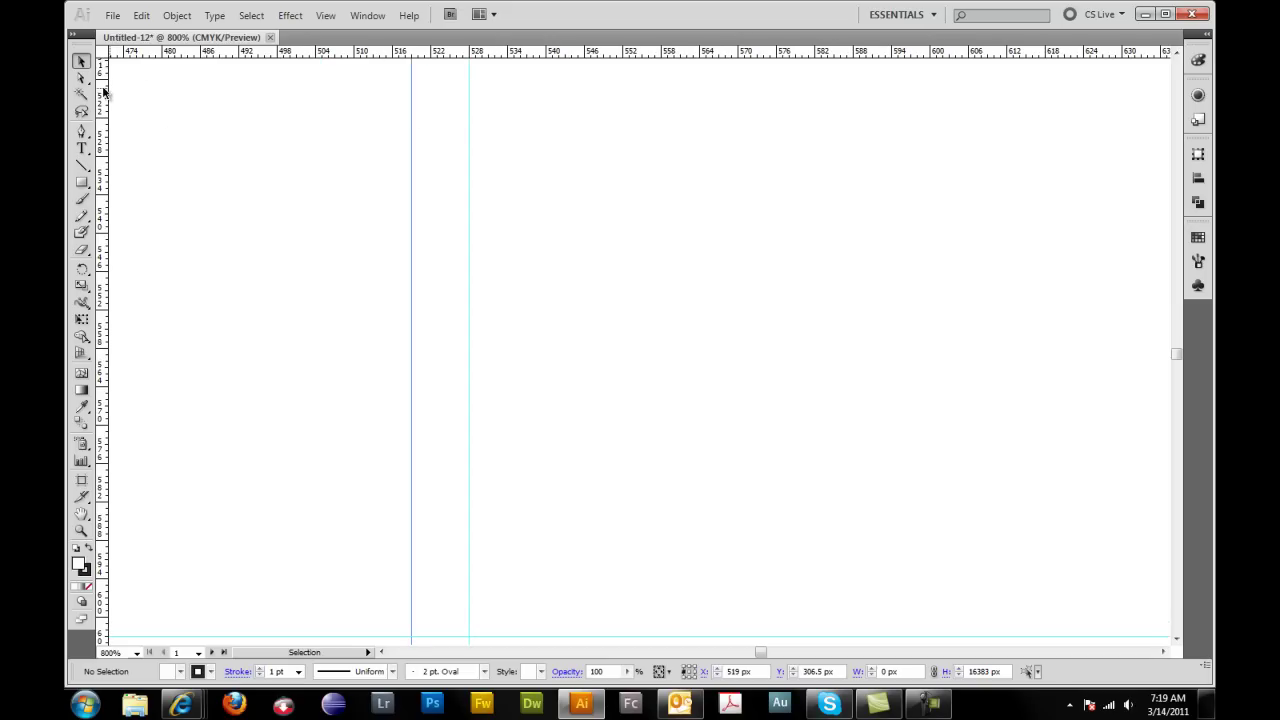
{"action": "left_click_drag", "start_coordinate": [103, 91], "coordinate": [526, 134]}
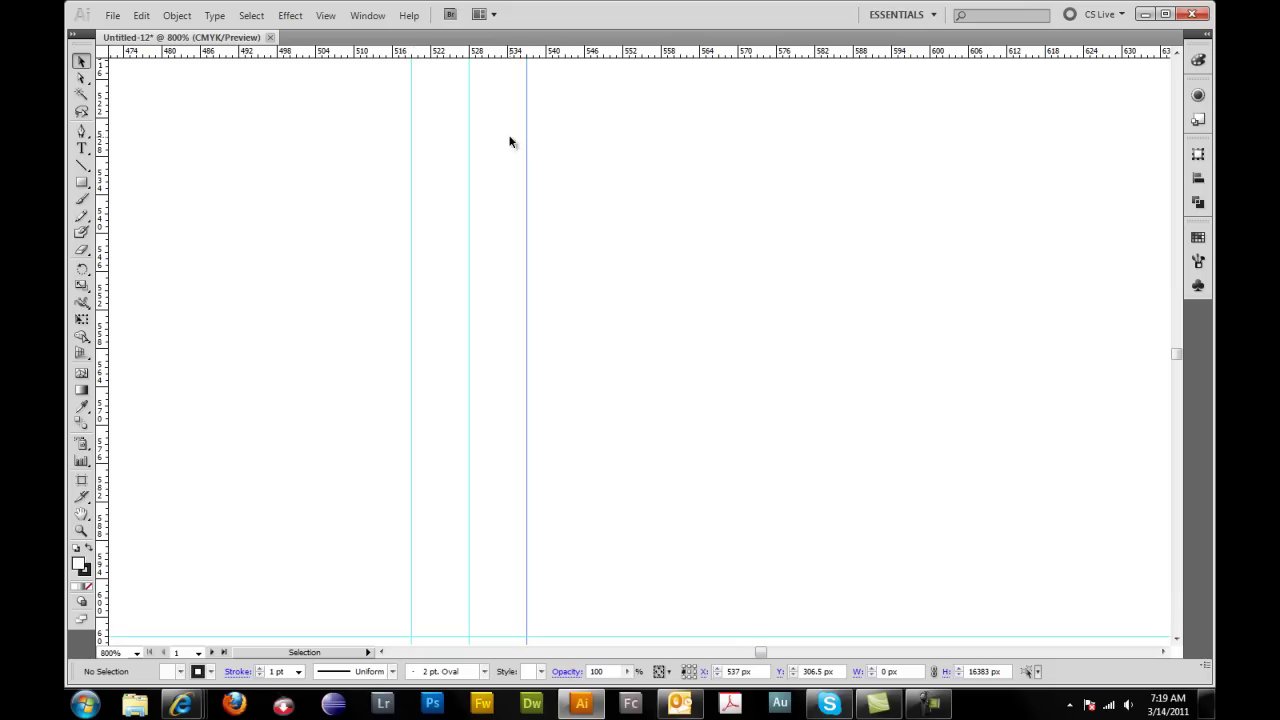
Add safe-zone guides on both sides of artboard 1's 264 px fold
{"action": "key", "text": "space"}
{"action": "left_click_drag", "start_coordinate": [236, 191], "coordinate": [925, 177]}
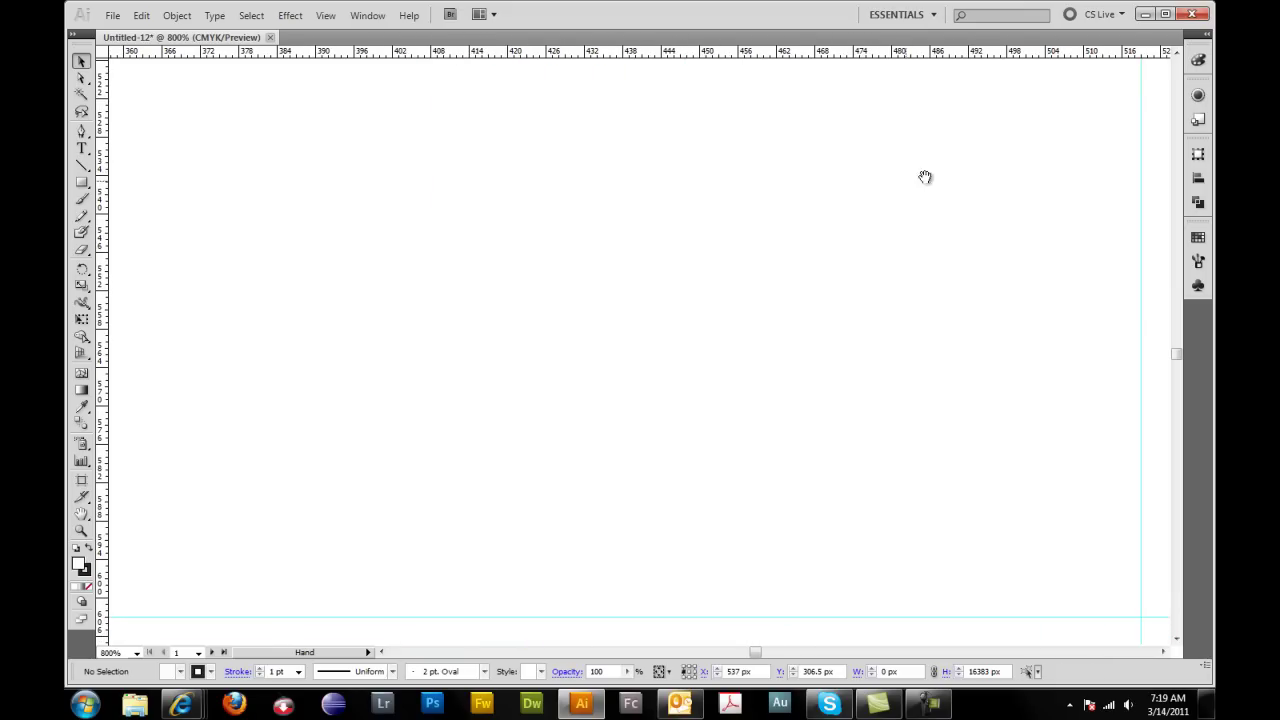
{"action": "left_click_drag", "start_coordinate": [363, 183], "coordinate": [1174, 191]}
{"action": "left_click_drag", "start_coordinate": [574, 183], "coordinate": [940, 180]}
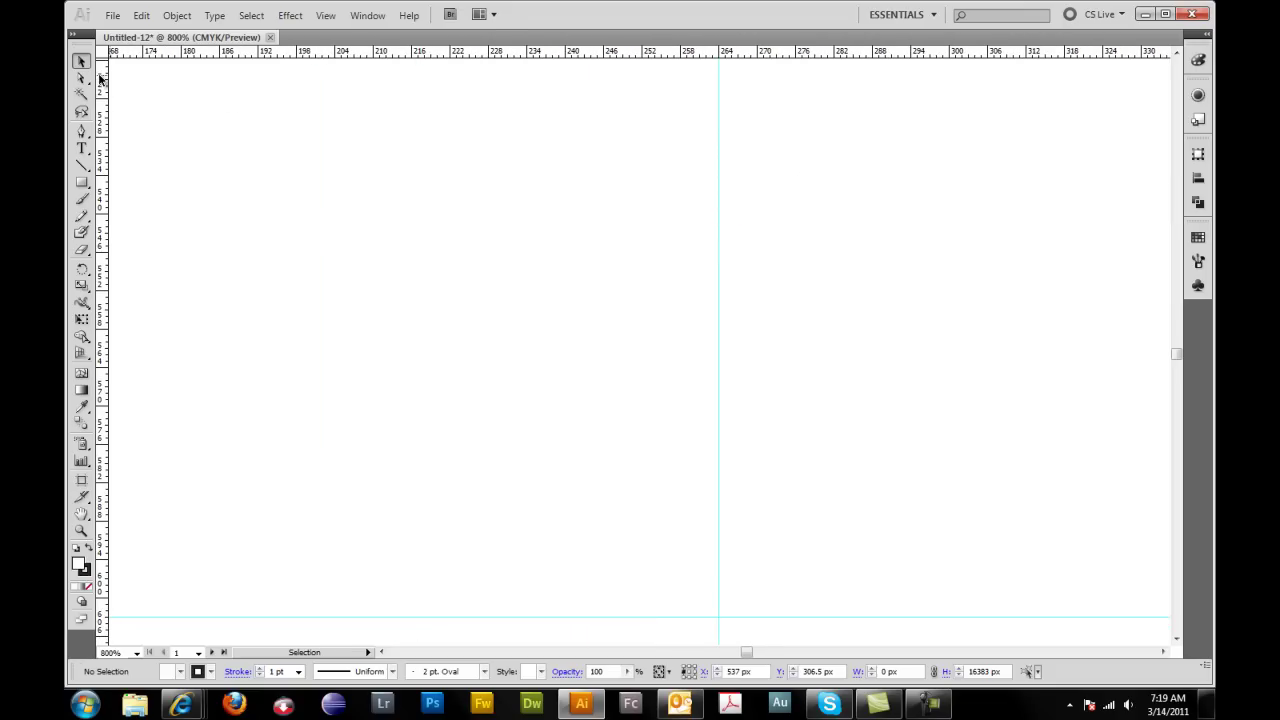
{"action": "left_click_drag", "start_coordinate": [104, 83], "coordinate": [661, 143]}
{"action": "left_click_drag", "start_coordinate": [104, 105], "coordinate": [774, 166]}
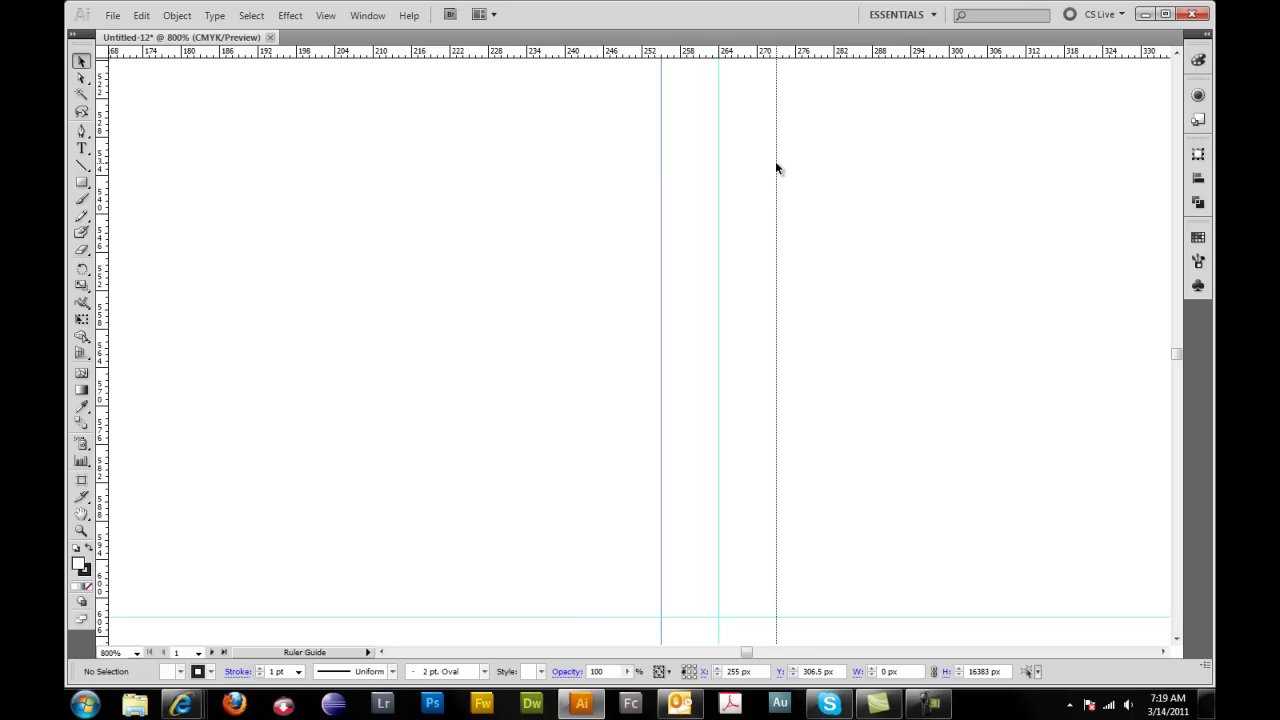
Pan to artboard 1's left edge and add a safe-zone guide at 9 px
{"action": "key", "text": "space"}
{"action": "left_click_drag", "start_coordinate": [289, 260], "coordinate": [1104, 195]}
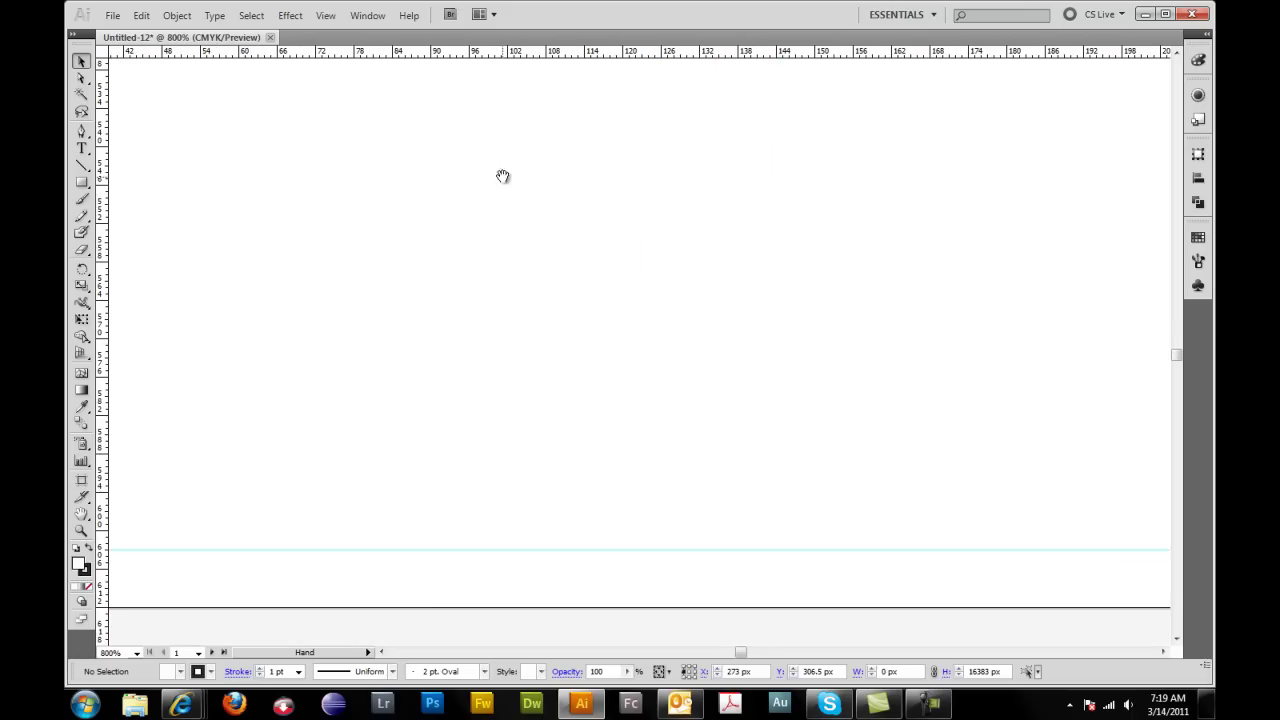
{"action": "left_click_drag", "start_coordinate": [363, 161], "coordinate": [986, 303]}
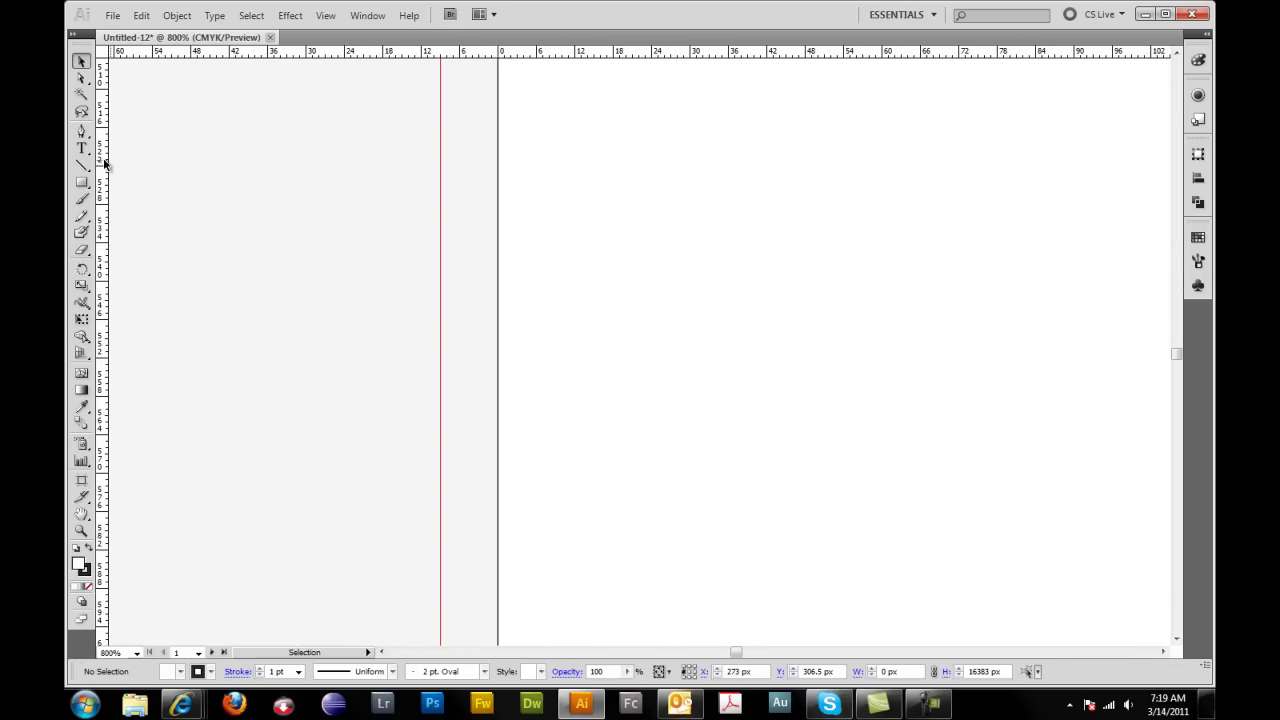
{"action": "left_click_drag", "start_coordinate": [104, 150], "coordinate": [554, 176]}
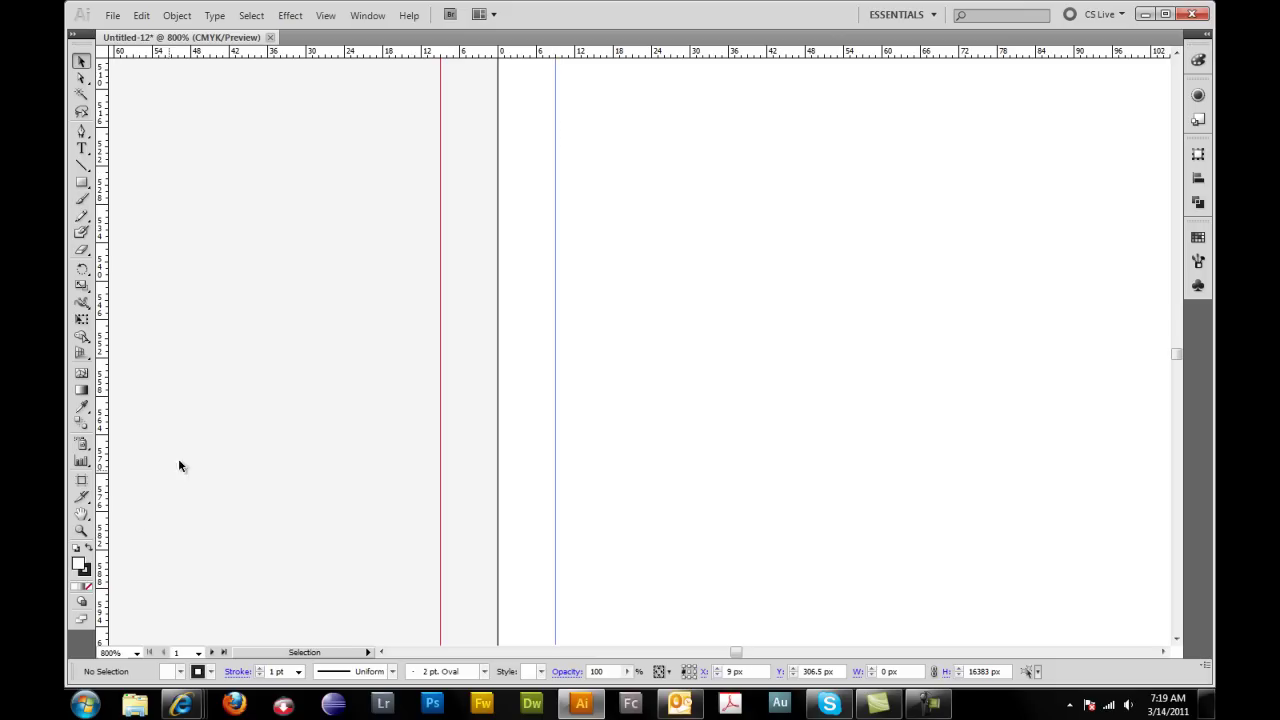
Zoom to 100%, pan to the left artboard and select one of its vertical fold guides
{"action": "left_click", "coordinate": [137, 653]}
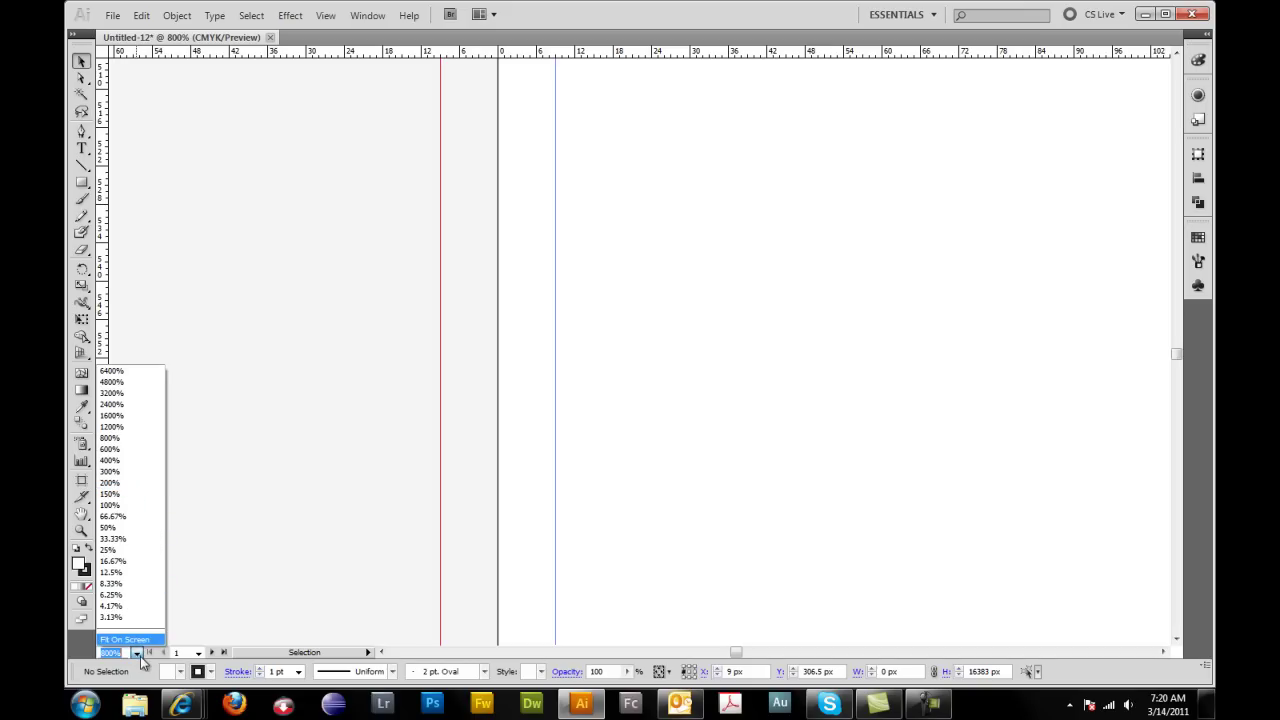
{"action": "left_click", "coordinate": [121, 506]}
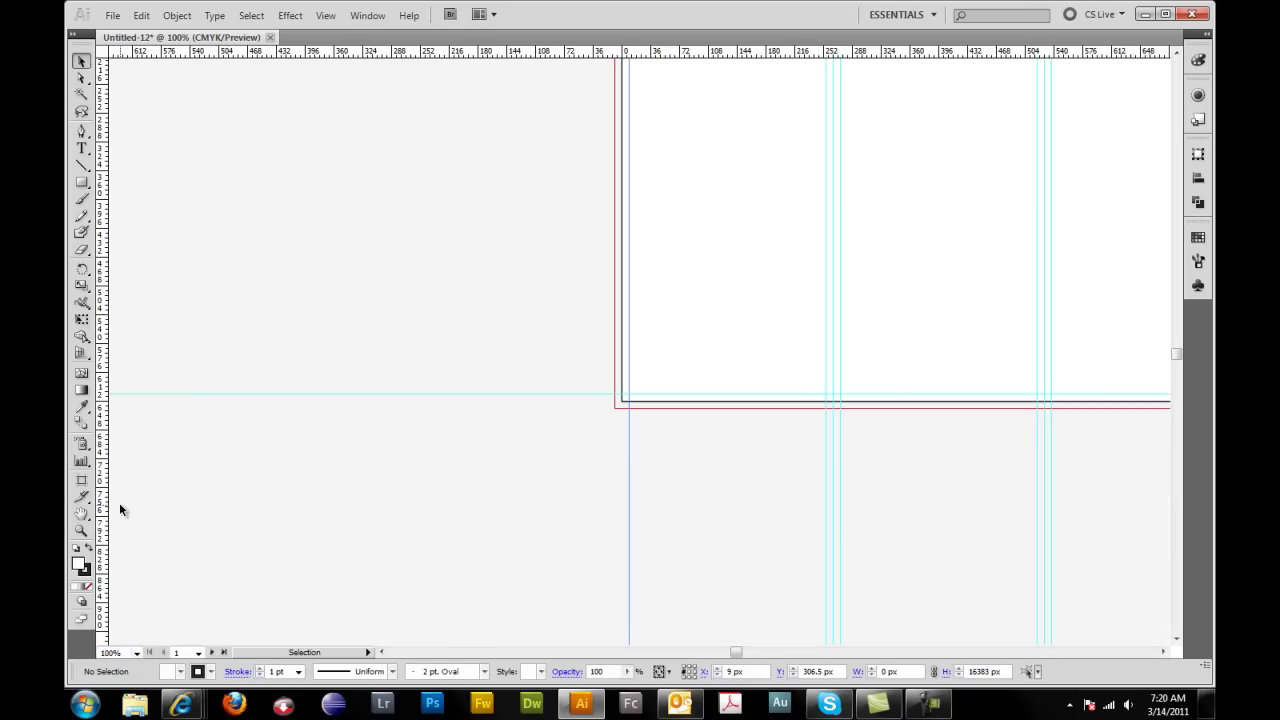
{"action": "key", "text": "space"}
{"action": "left_click_drag", "start_coordinate": [928, 179], "coordinate": [526, 263]}
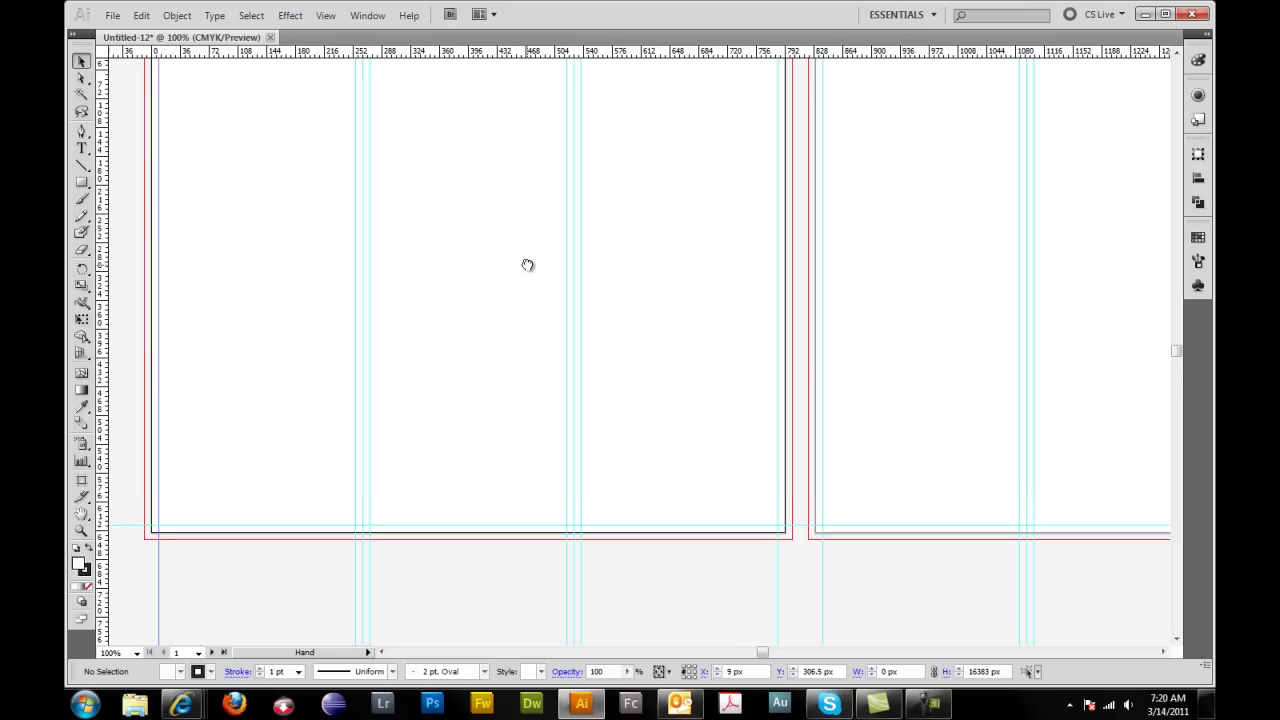
{"action": "left_click", "coordinate": [159, 214]}
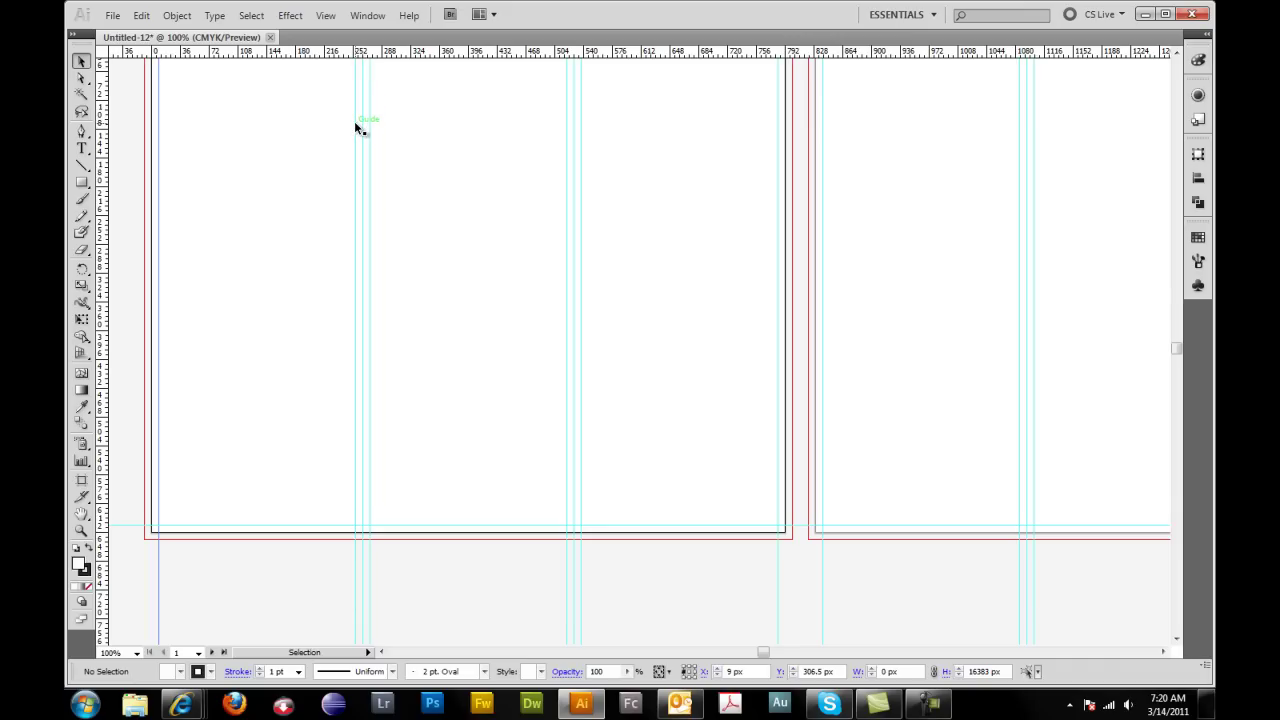
Pan across to inspect the second artboard's guides, then back toward the first
{"action": "scroll", "coordinate": [486, 118], "scroll_direction": "up", "scroll_amount": 2}
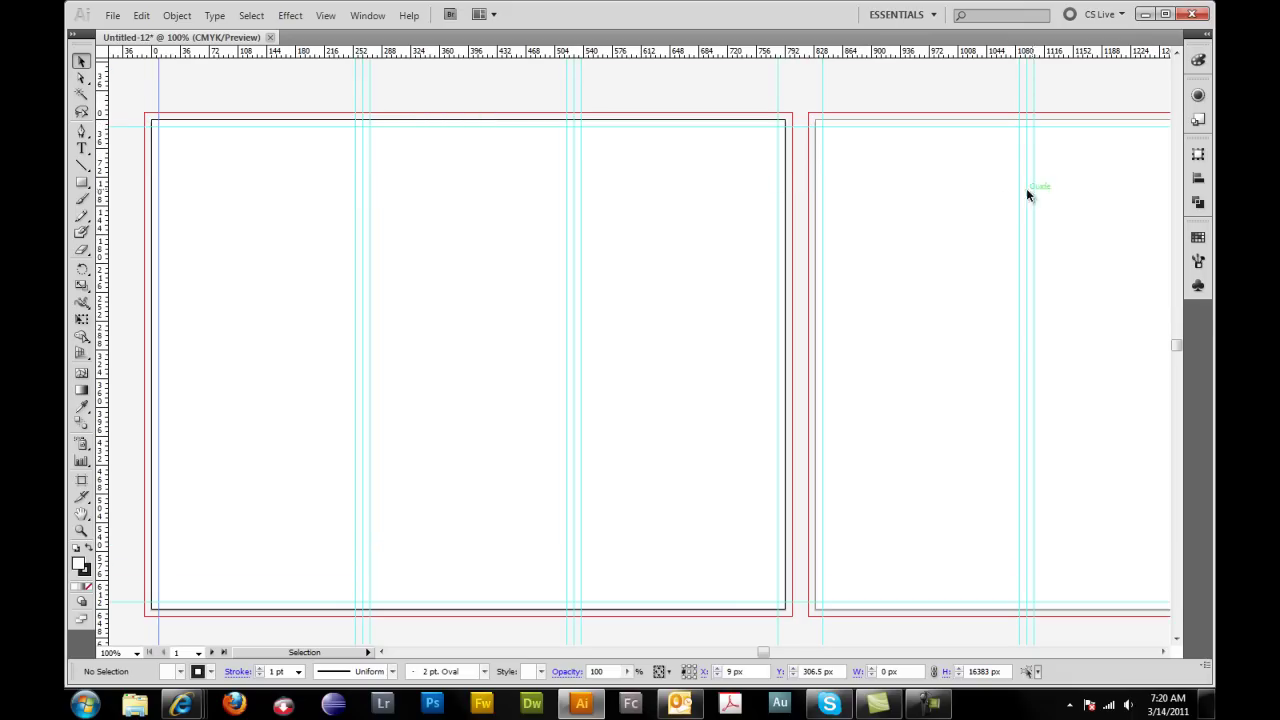
{"action": "key", "text": "space"}
{"action": "left_click_drag", "start_coordinate": [1111, 186], "coordinate": [694, 189]}
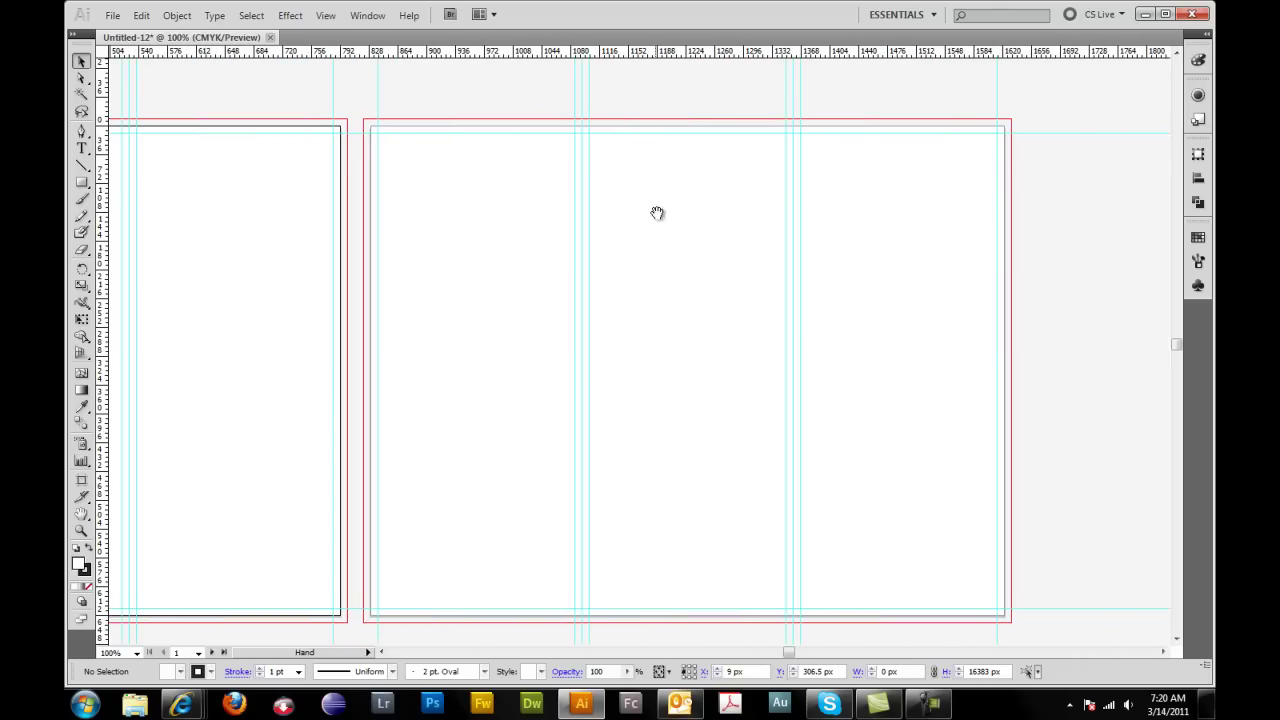
{"action": "left_click_drag", "start_coordinate": [648, 233], "coordinate": [906, 205]}
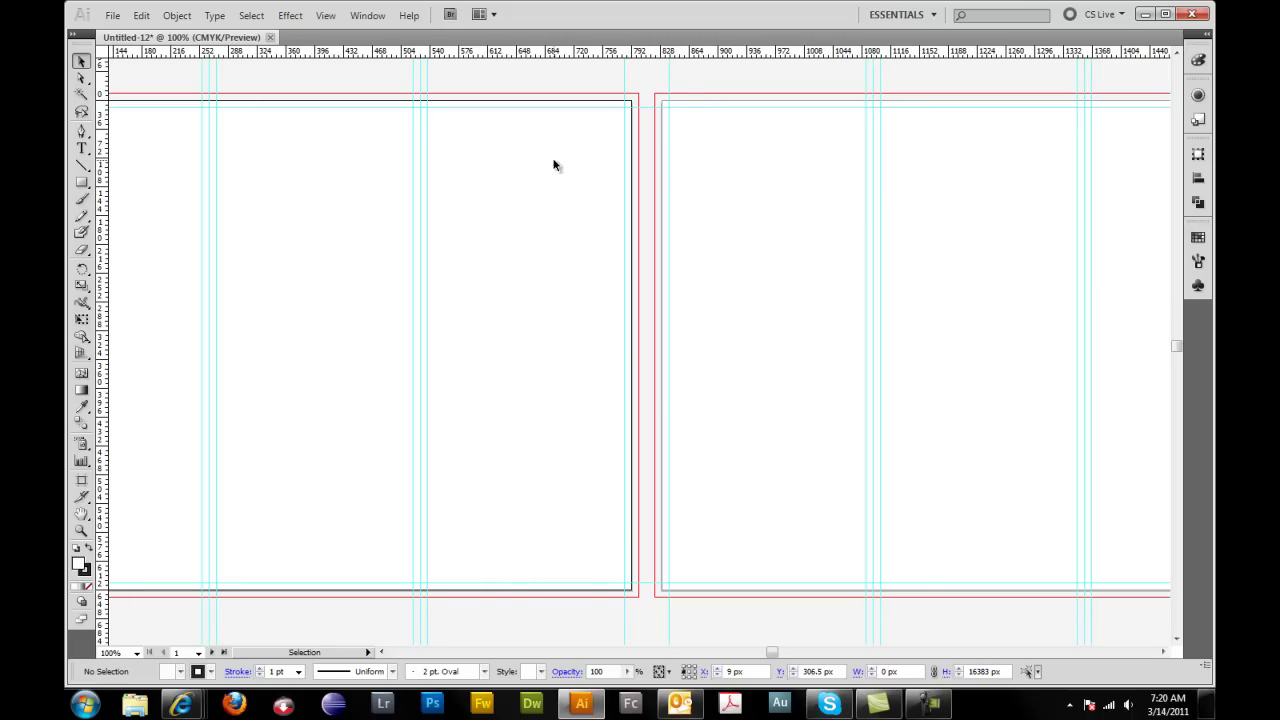
{"action": "left_click", "coordinate": [116, 16]}
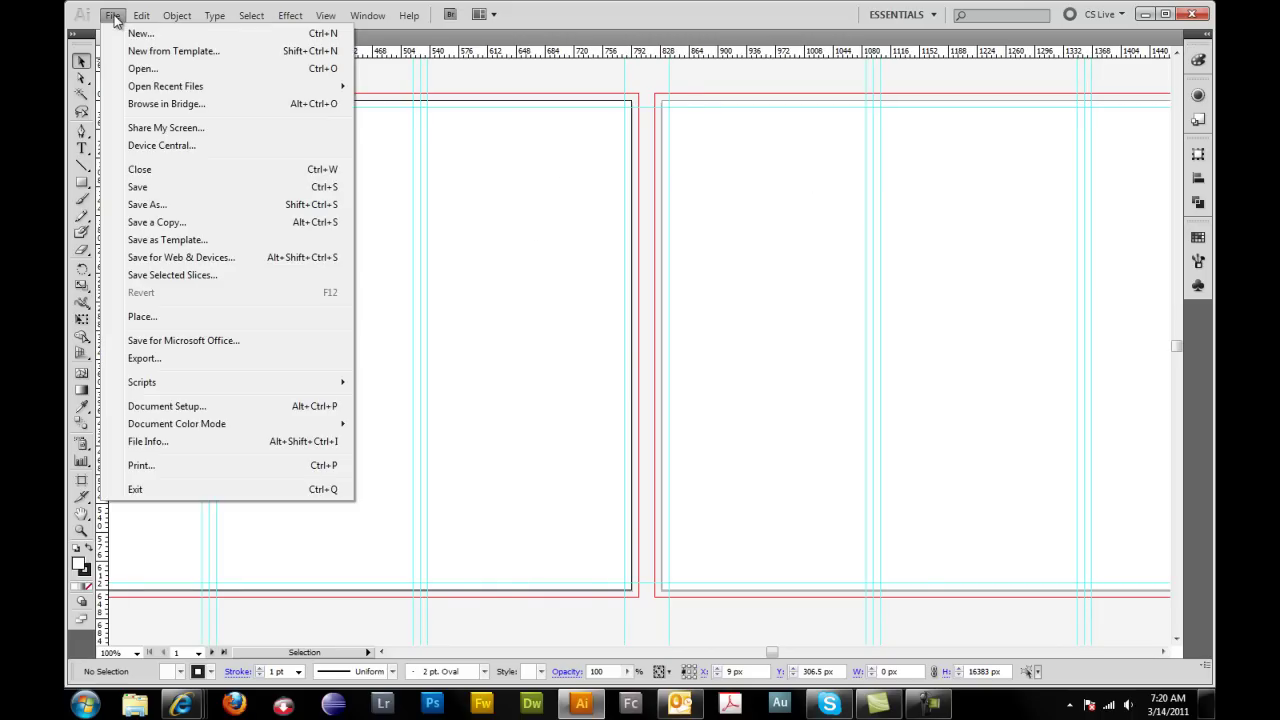
{"action": "left_click", "coordinate": [140, 241]}
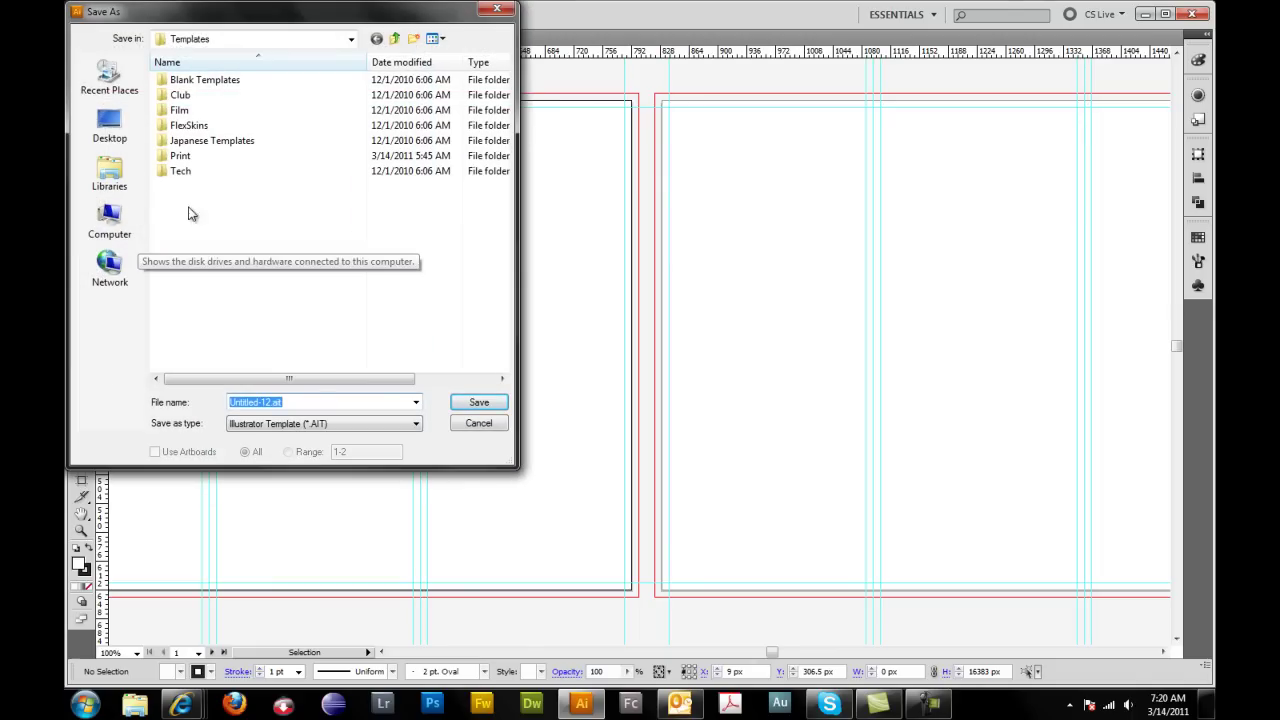
{"action": "left_click_drag", "start_coordinate": [330, 14], "coordinate": [646, 100]}
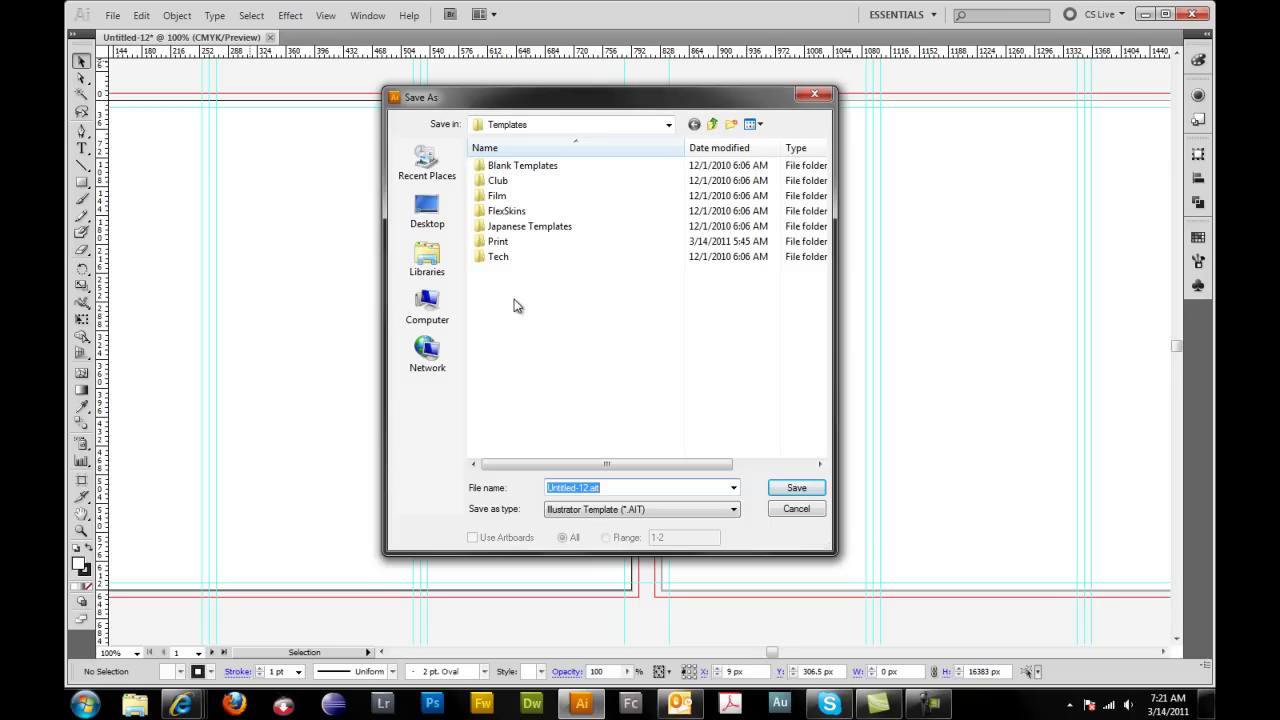
{"action": "left_click", "coordinate": [482, 248]}
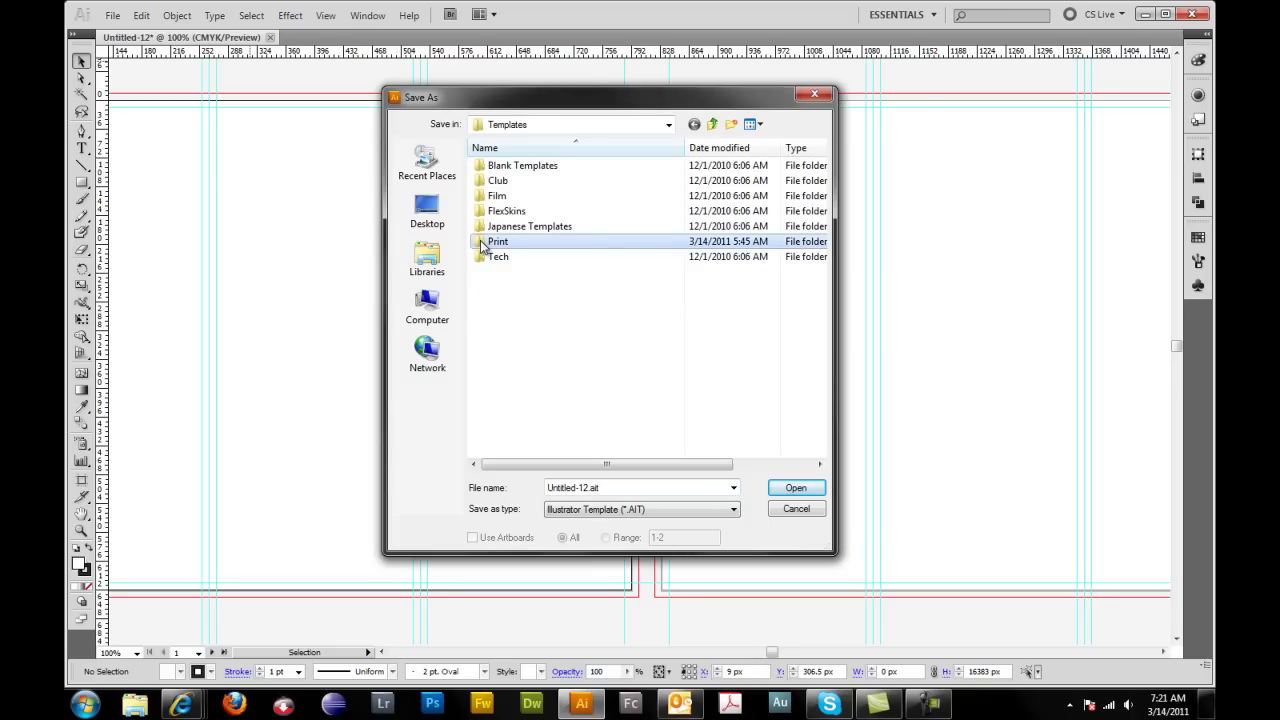
{"action": "double_click", "coordinate": [482, 246]}
{"action": "mouse_move", "coordinate": [490, 186]}
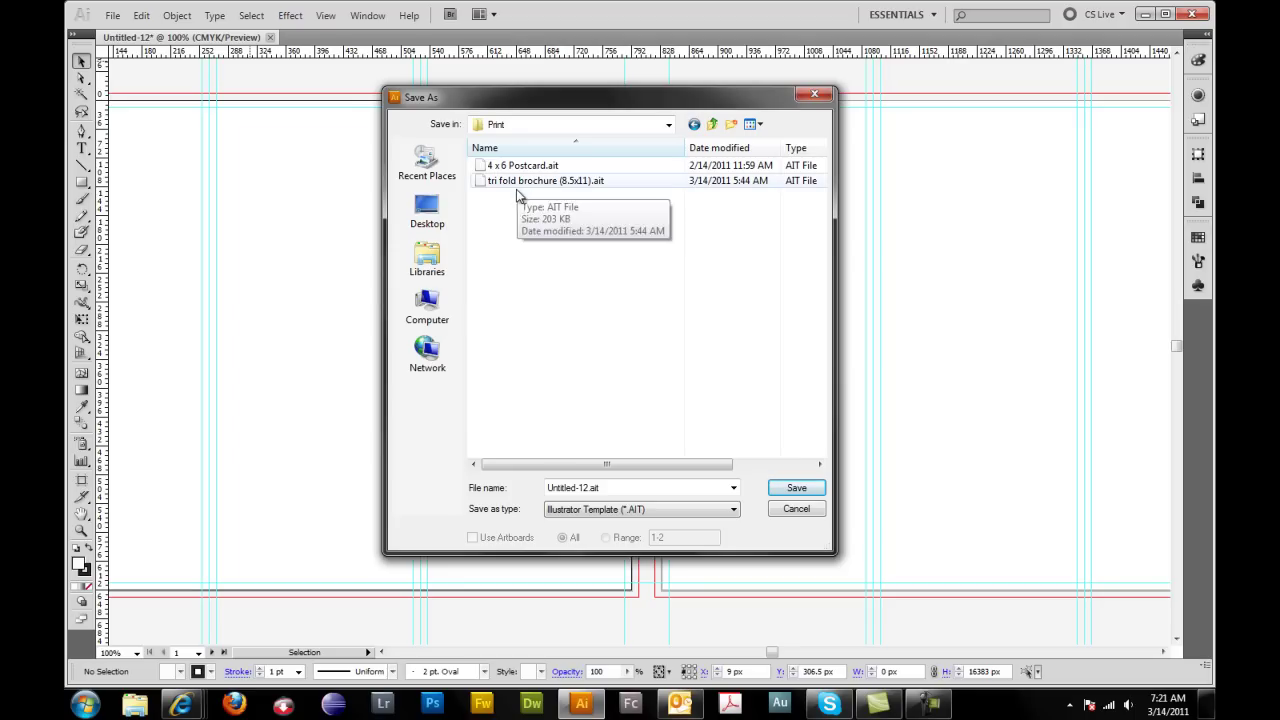
{"action": "double_click", "coordinate": [586, 487]}
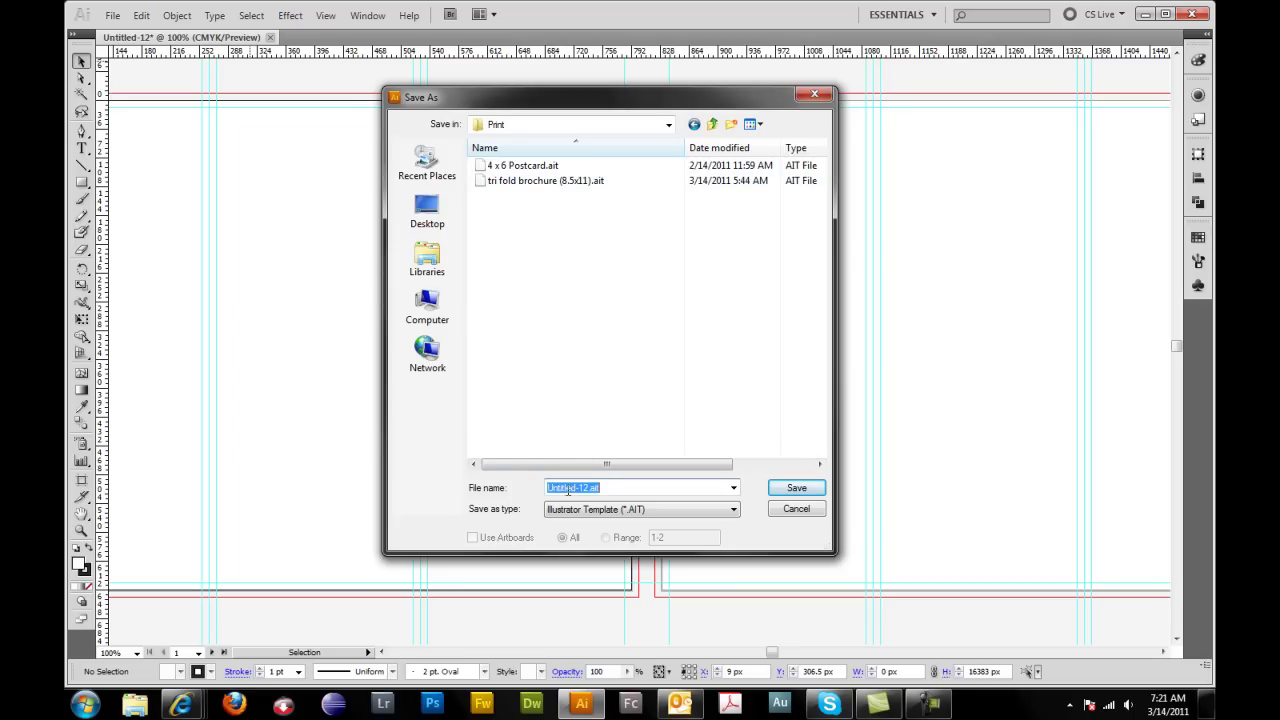
{"action": "left_click", "coordinate": [591, 487]}
{"action": "left_click_drag", "start_coordinate": [591, 487], "coordinate": [540, 490]}
{"action": "left_click", "coordinate": [797, 510]}
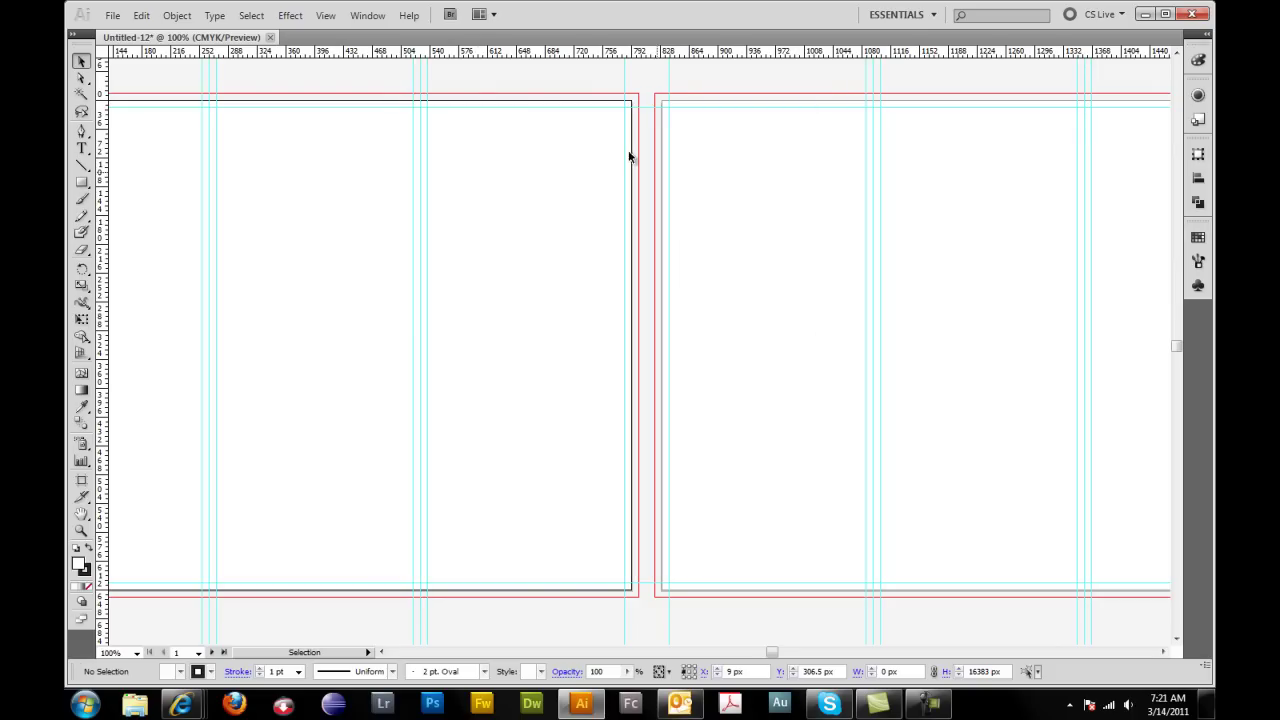
Close Untitled-12 without saving and open the Print folder in New from Template
{"action": "left_click", "coordinate": [270, 37]}
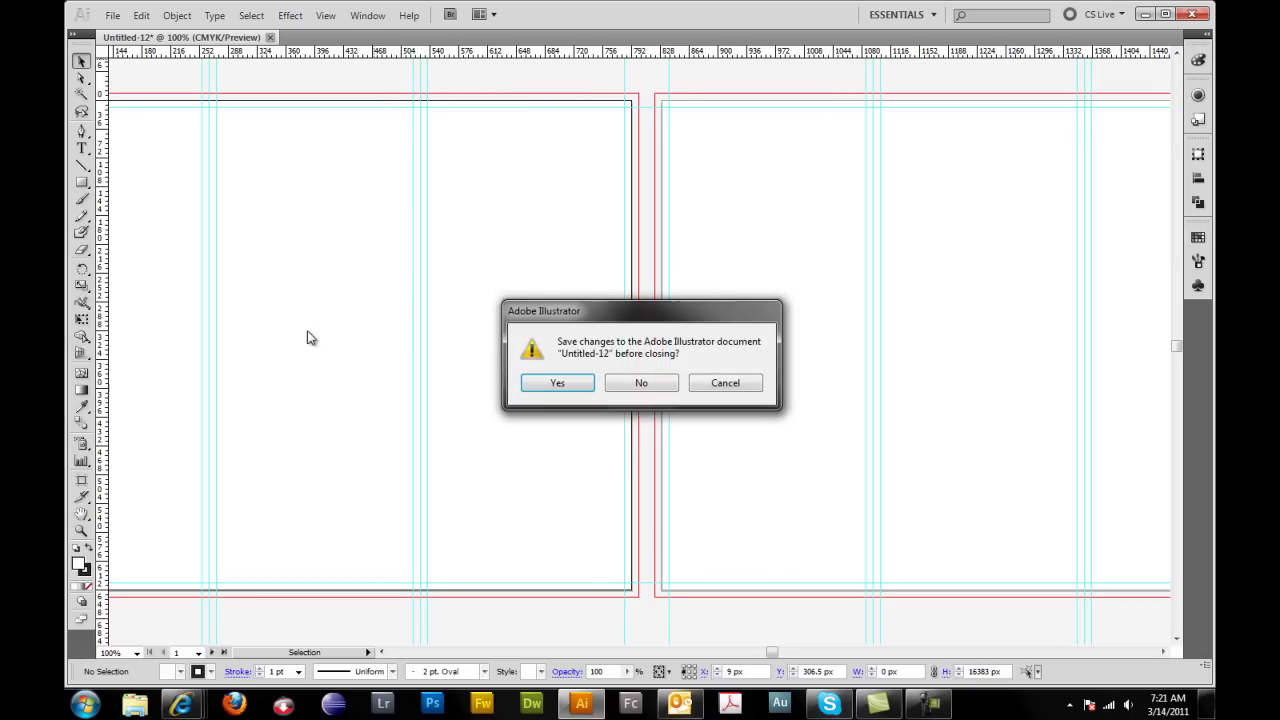
{"action": "left_click", "coordinate": [643, 383]}
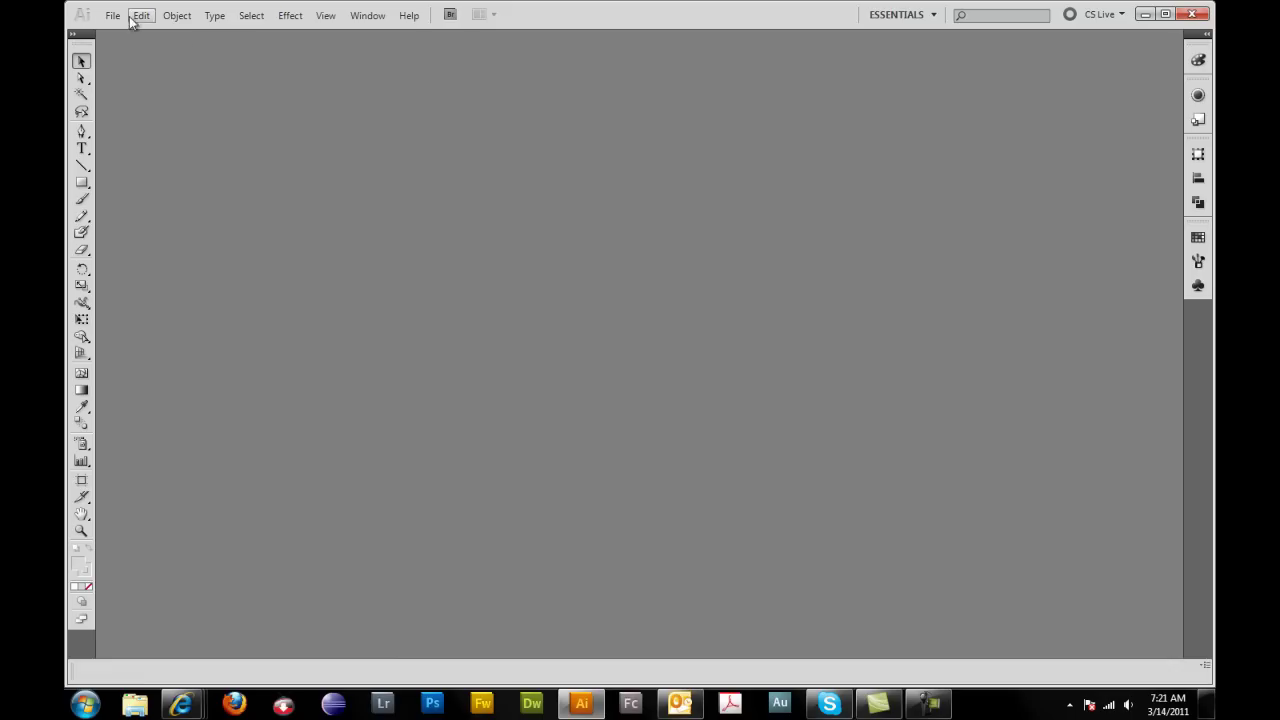
{"action": "left_click", "coordinate": [113, 16]}
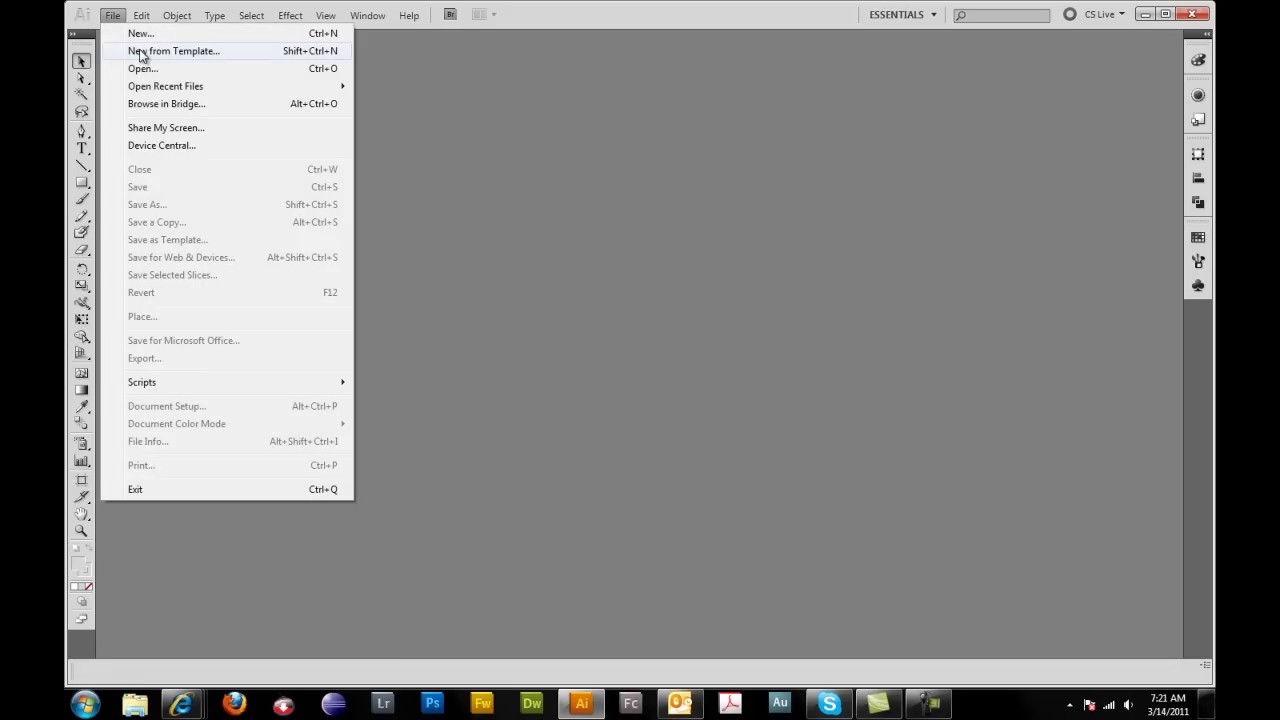
{"action": "left_click", "coordinate": [140, 52]}
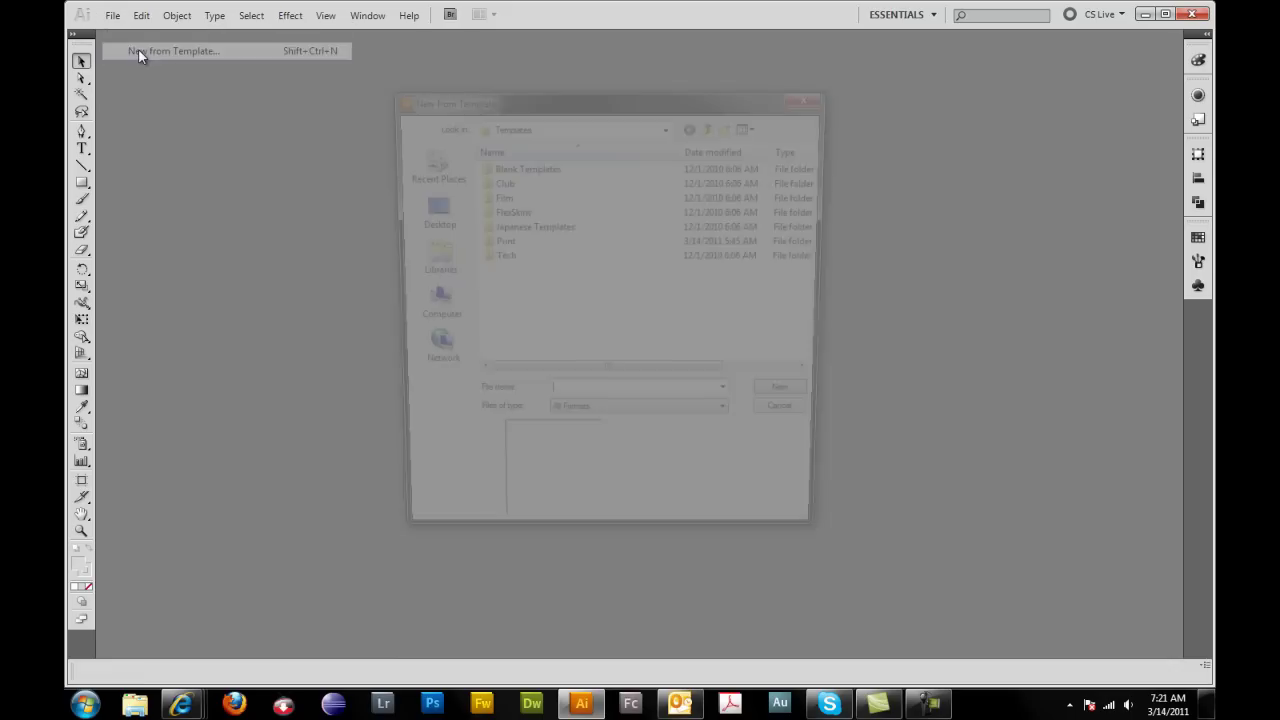
{"action": "left_click_drag", "start_coordinate": [583, 100], "coordinate": [596, 83]}
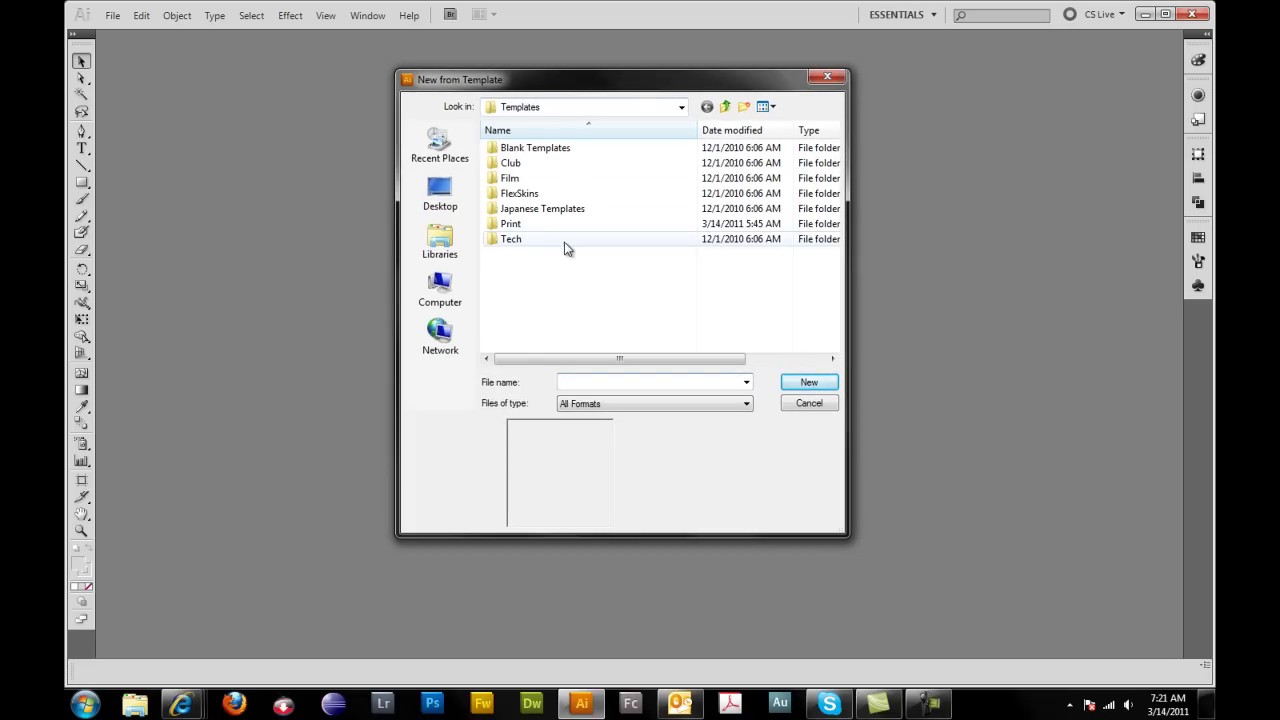
{"action": "double_click", "coordinate": [497, 224]}
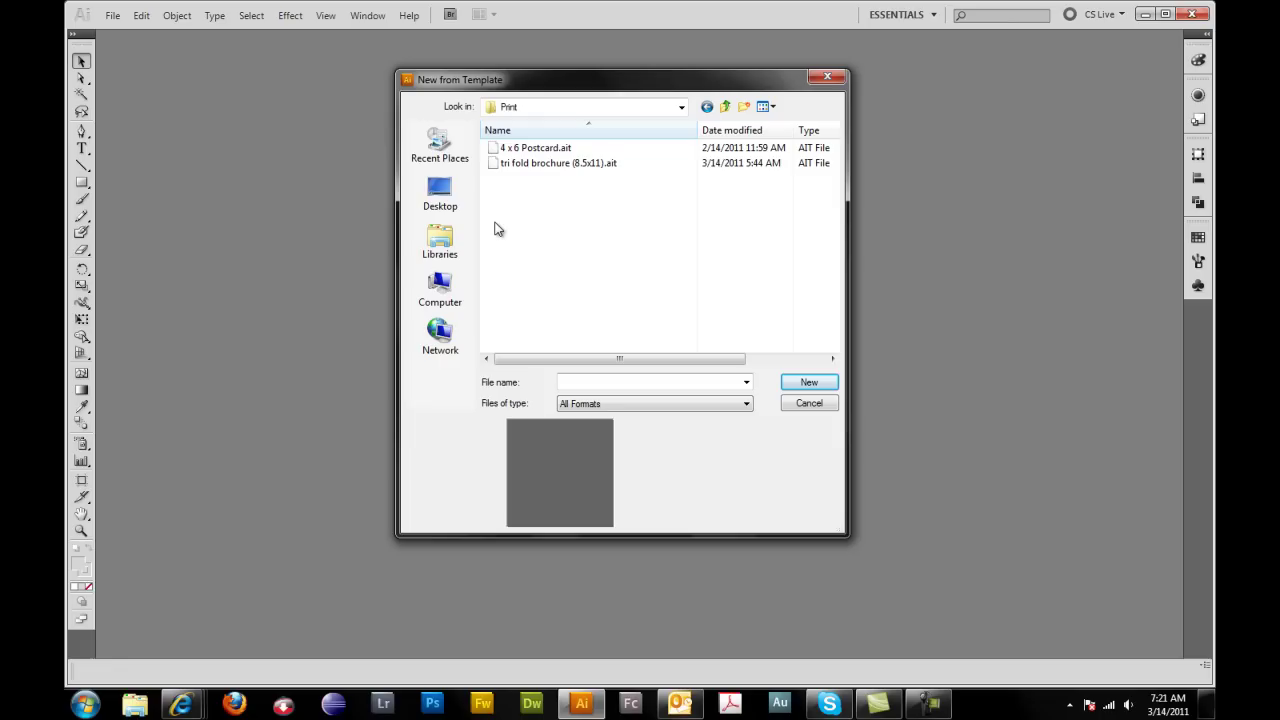
{"action": "double_click", "coordinate": [505, 163]}
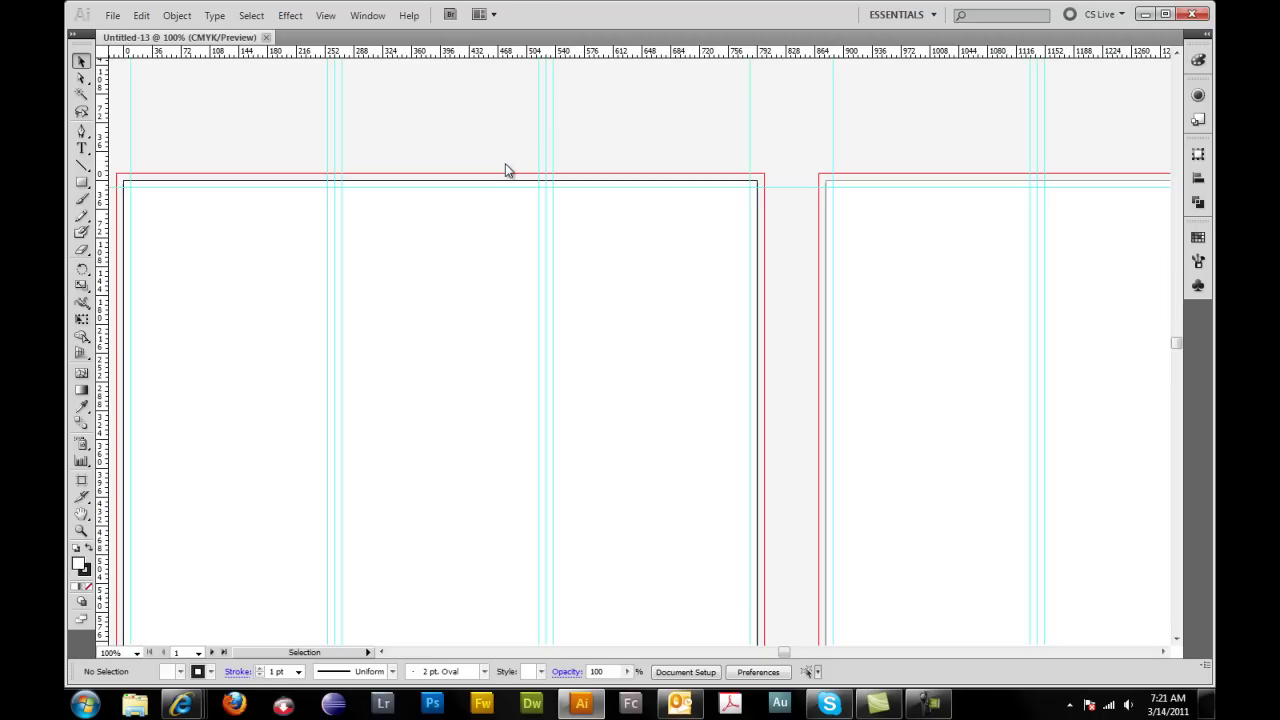
{"action": "key", "text": "space"}
{"action": "left_click_drag", "start_coordinate": [471, 334], "coordinate": [373, 251]}
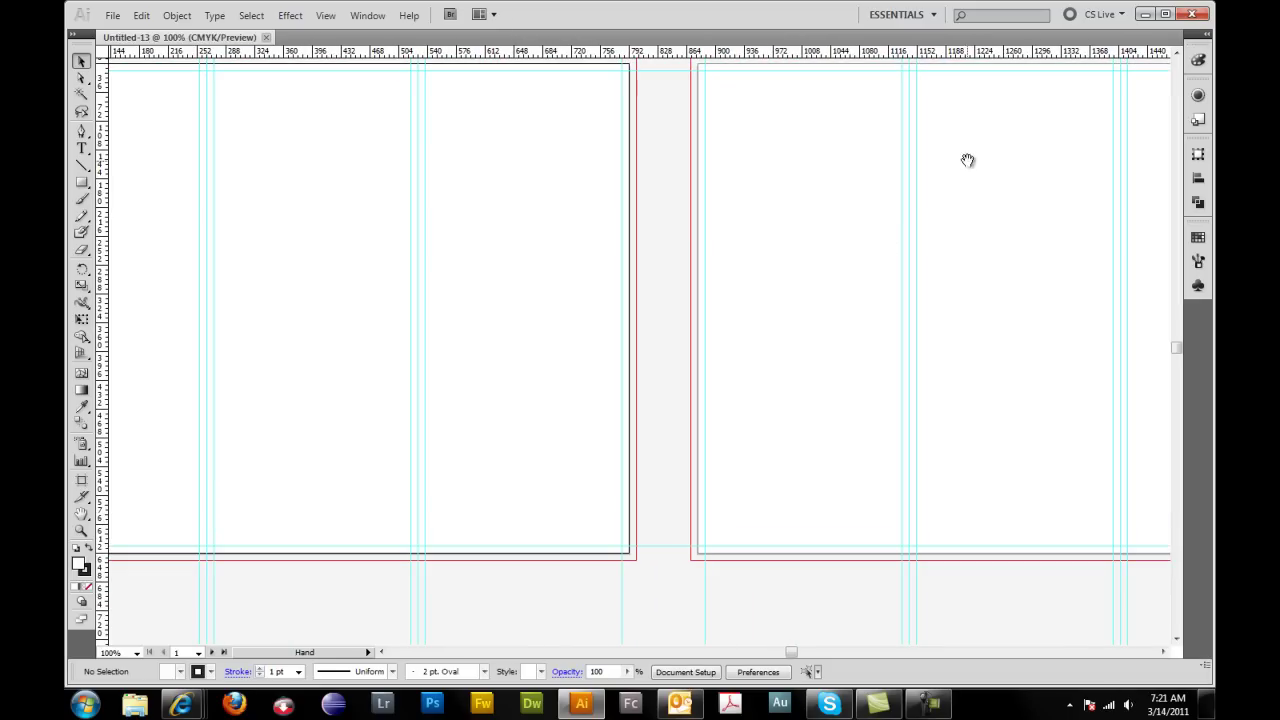
{"action": "left_click_drag", "start_coordinate": [966, 160], "coordinate": [881, 192]}
{"action": "left_click_drag", "start_coordinate": [520, 277], "coordinate": [670, 275]}
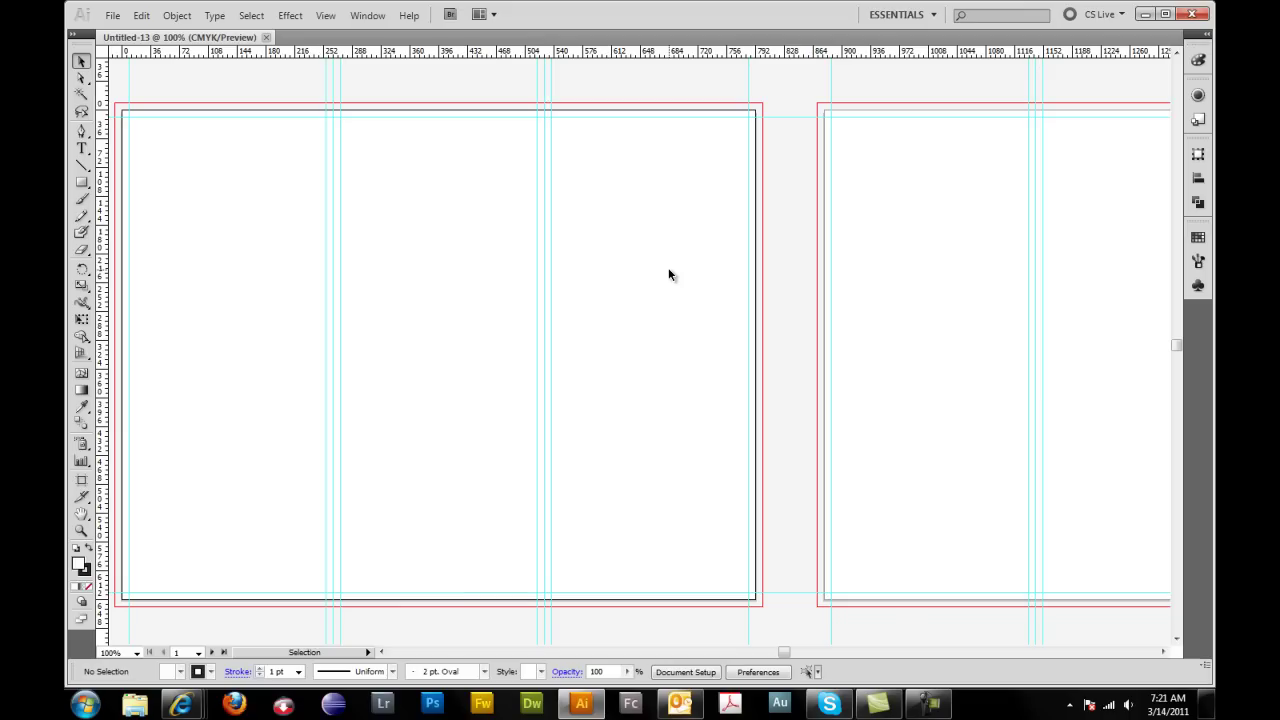